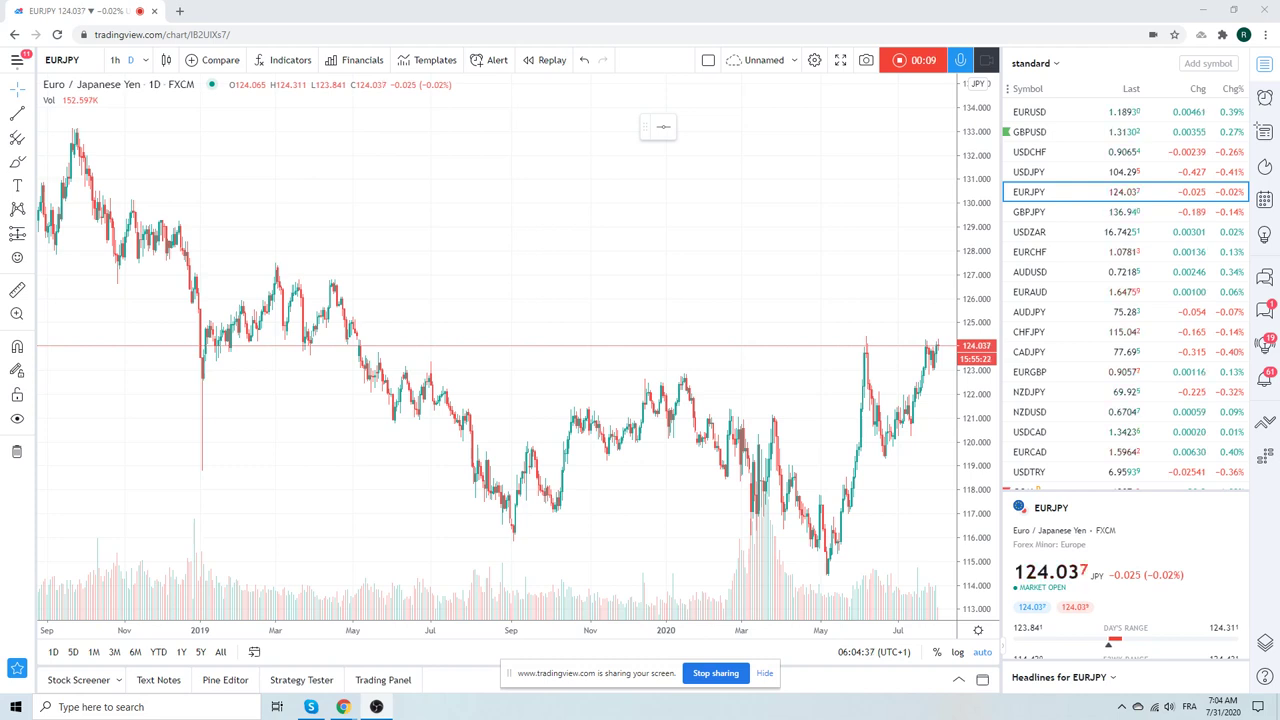
Zoom the EURJPY daily chart in to cover May 2019 through July 2020
scroll(713, 356, up, 3)
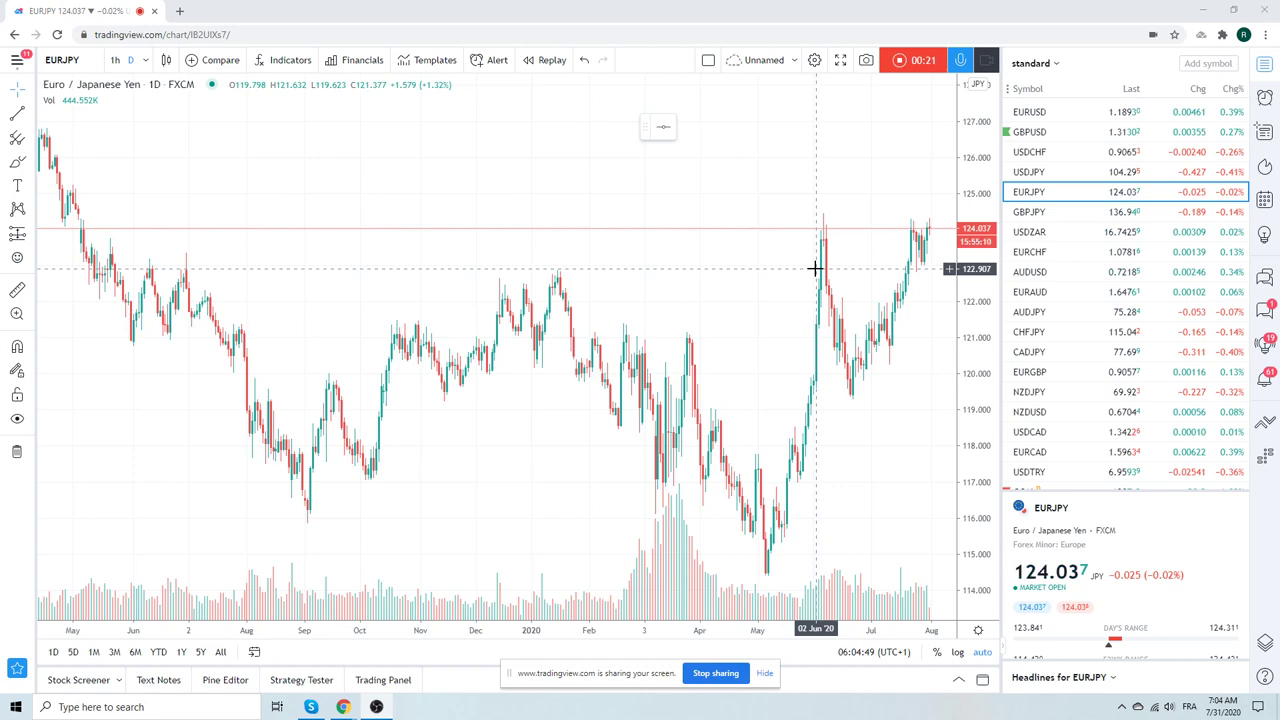
Switch to the EURUSD daily chart and adjust its zoom around the 2020 rally
click(1037, 113)
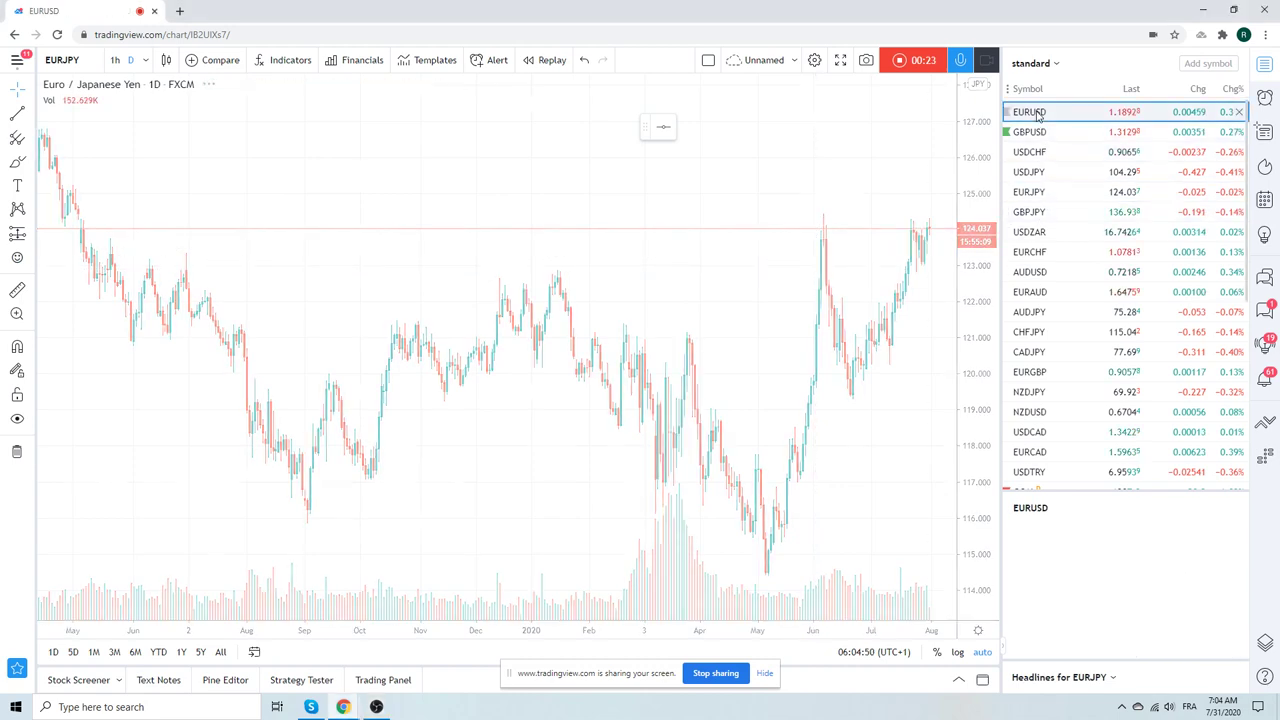
scroll(683, 263, up, 3)
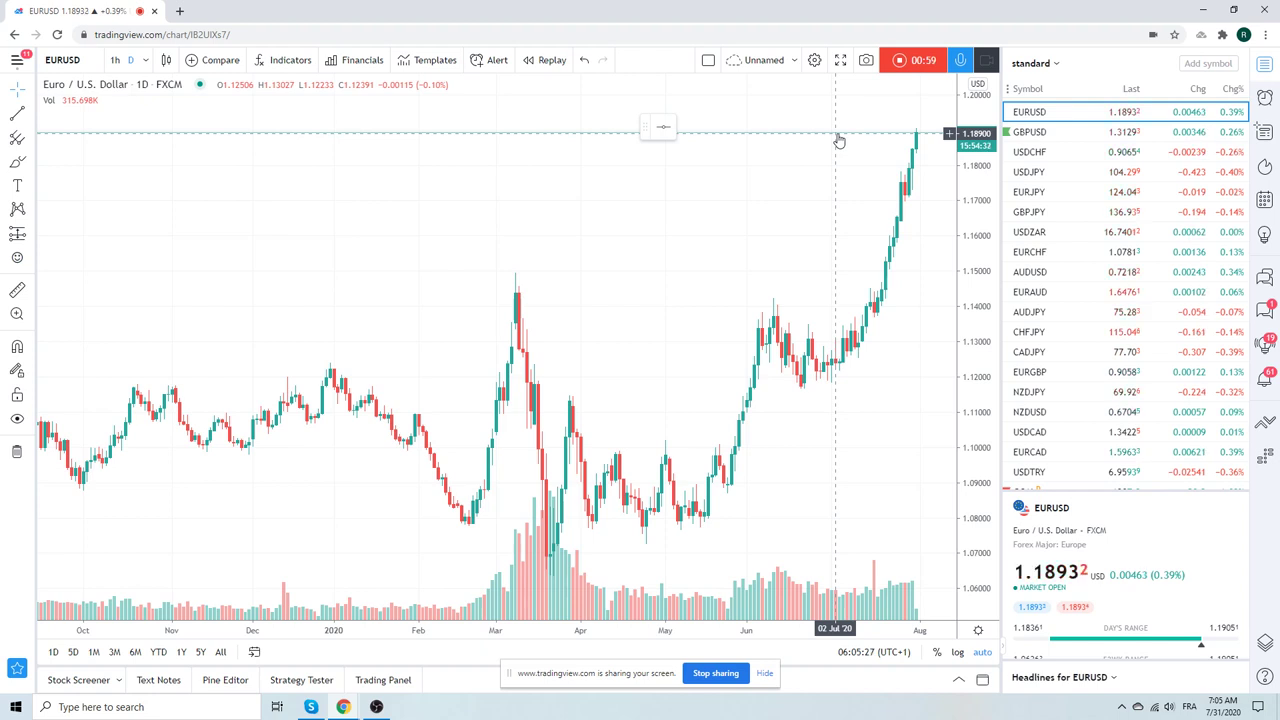
scroll(839, 140, down, 1)
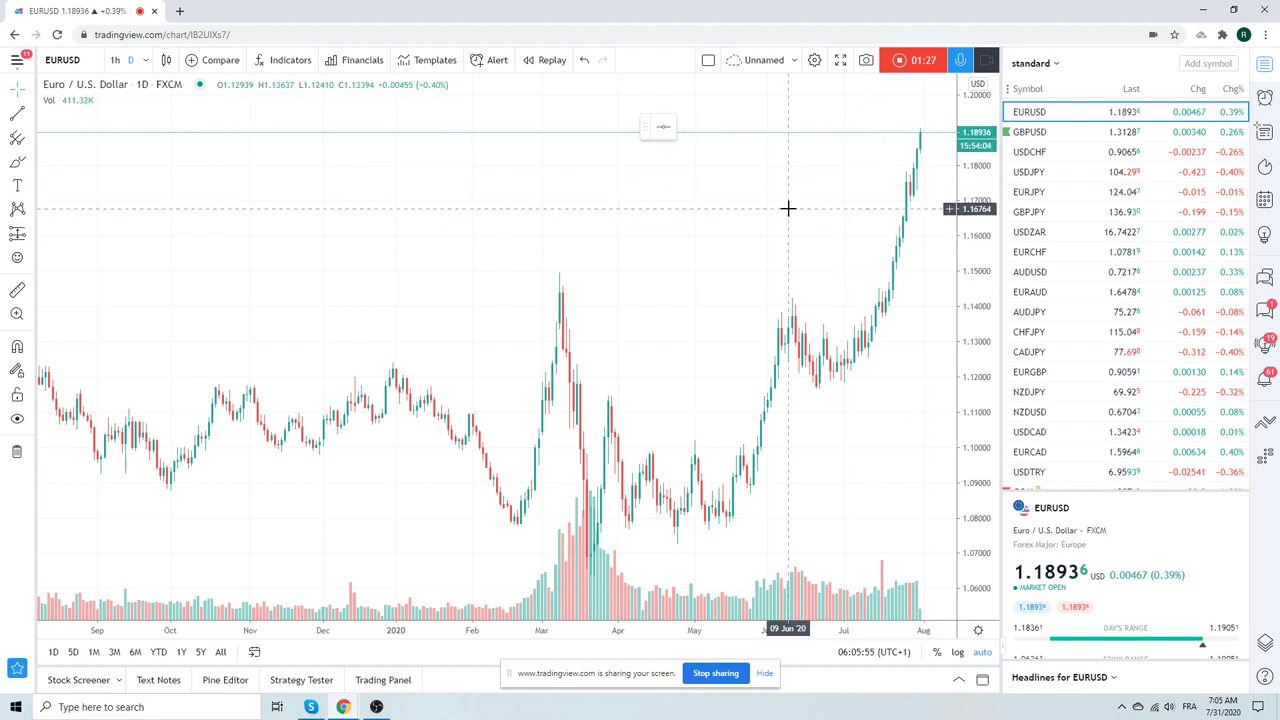
Show GBPUSD on the 1h interval, zoomed to the second half of July 2020
click(1036, 132)
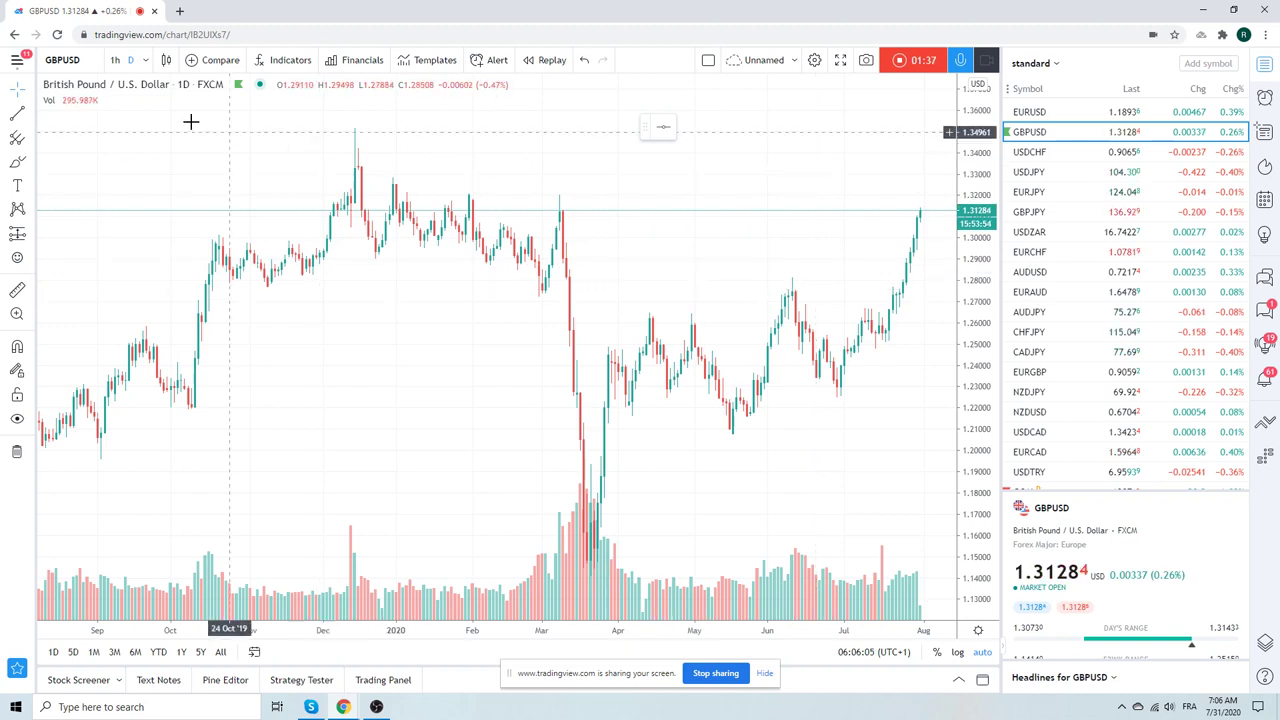
click(115, 60)
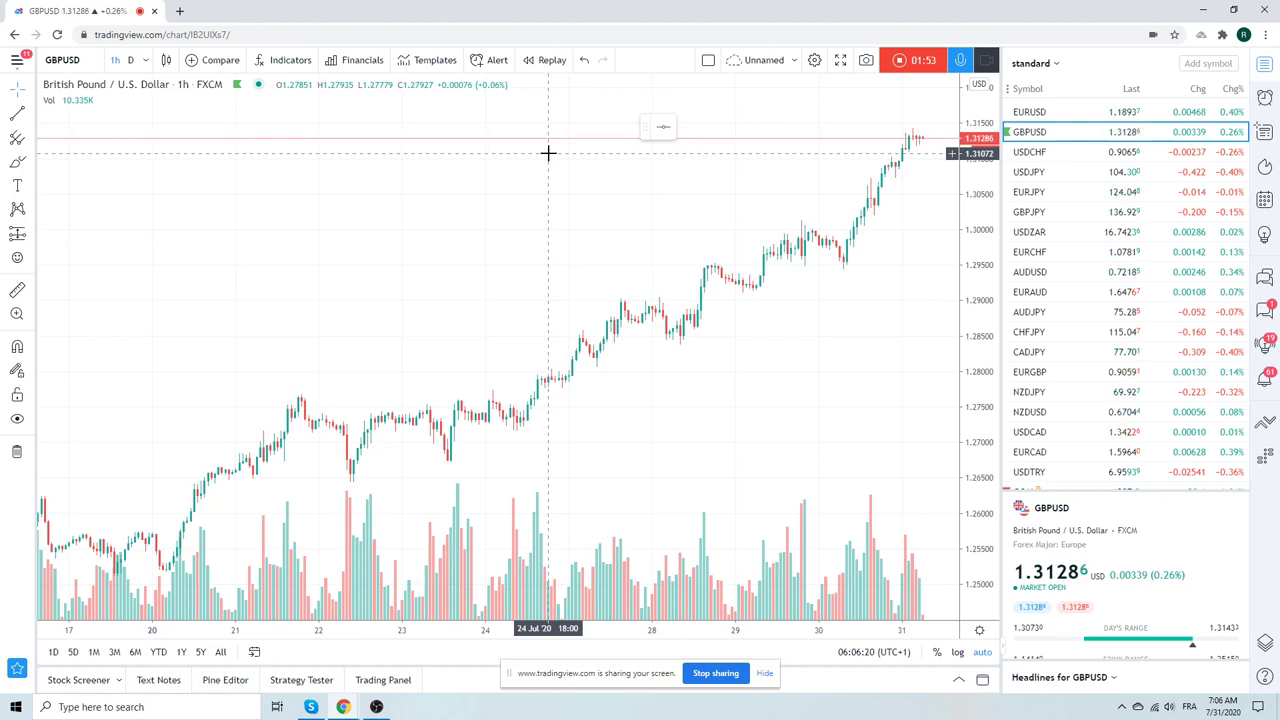
scroll(527, 191, up, 4)
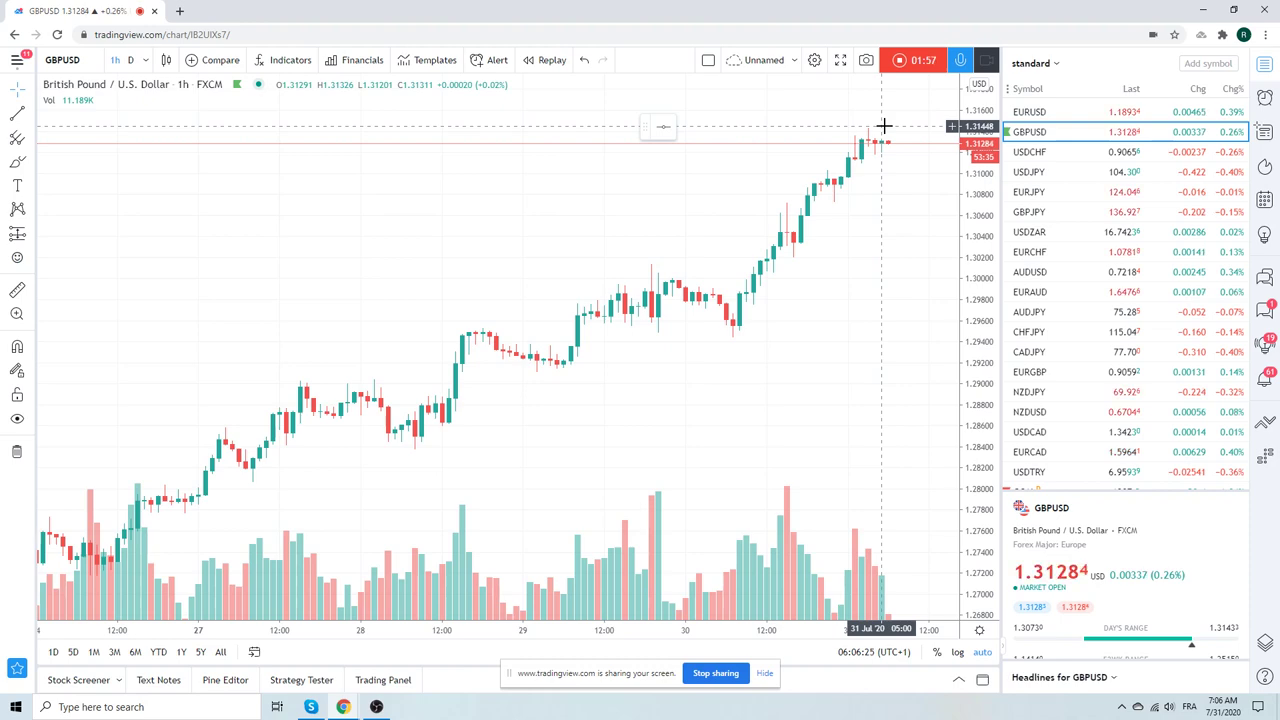
scroll(645, 337, down, 5)
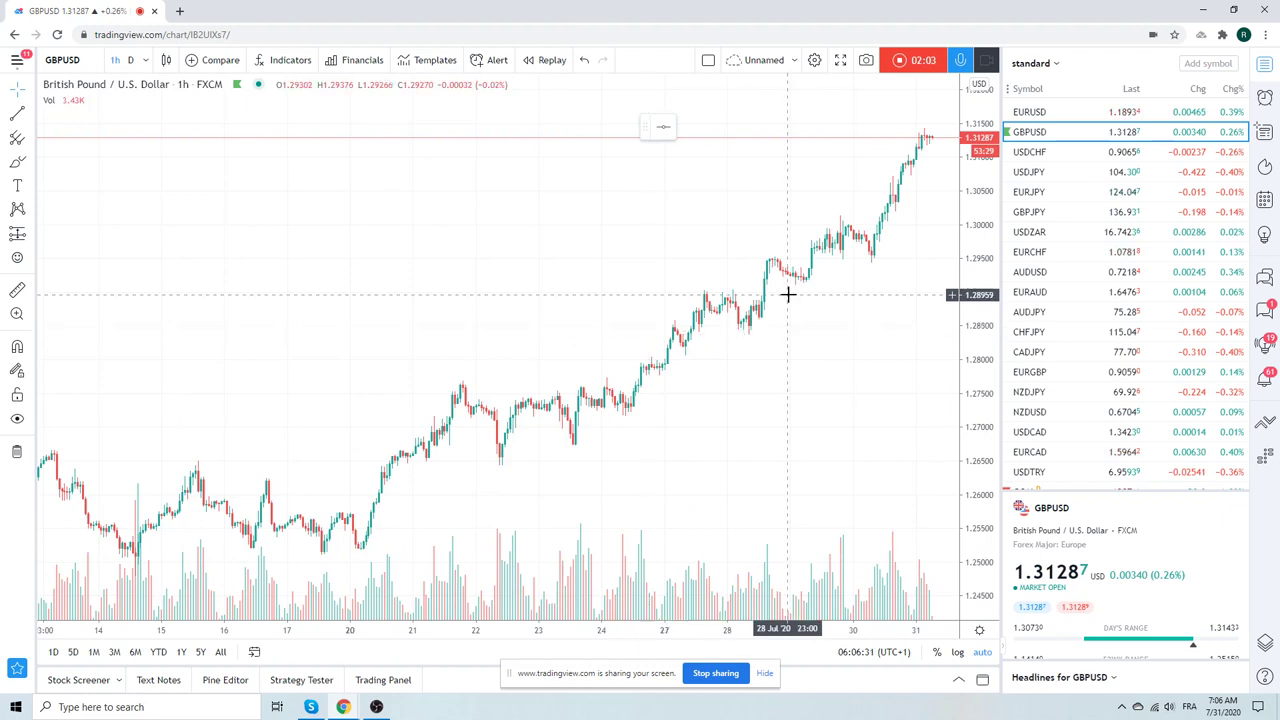
scroll(766, 289, up, 1)
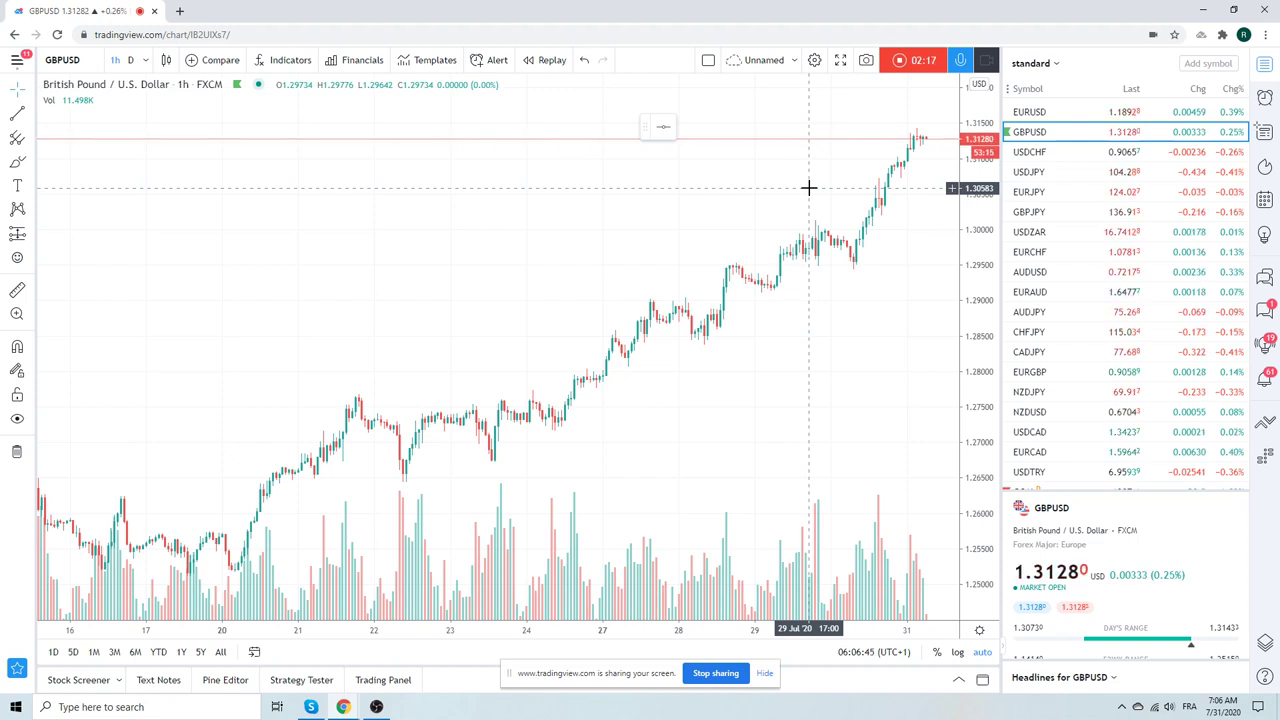
Open the ES1! S&P 500 E-mini futures hourly chart, zoomed to mid-to-late July
scroll(1088, 262, down, 3)
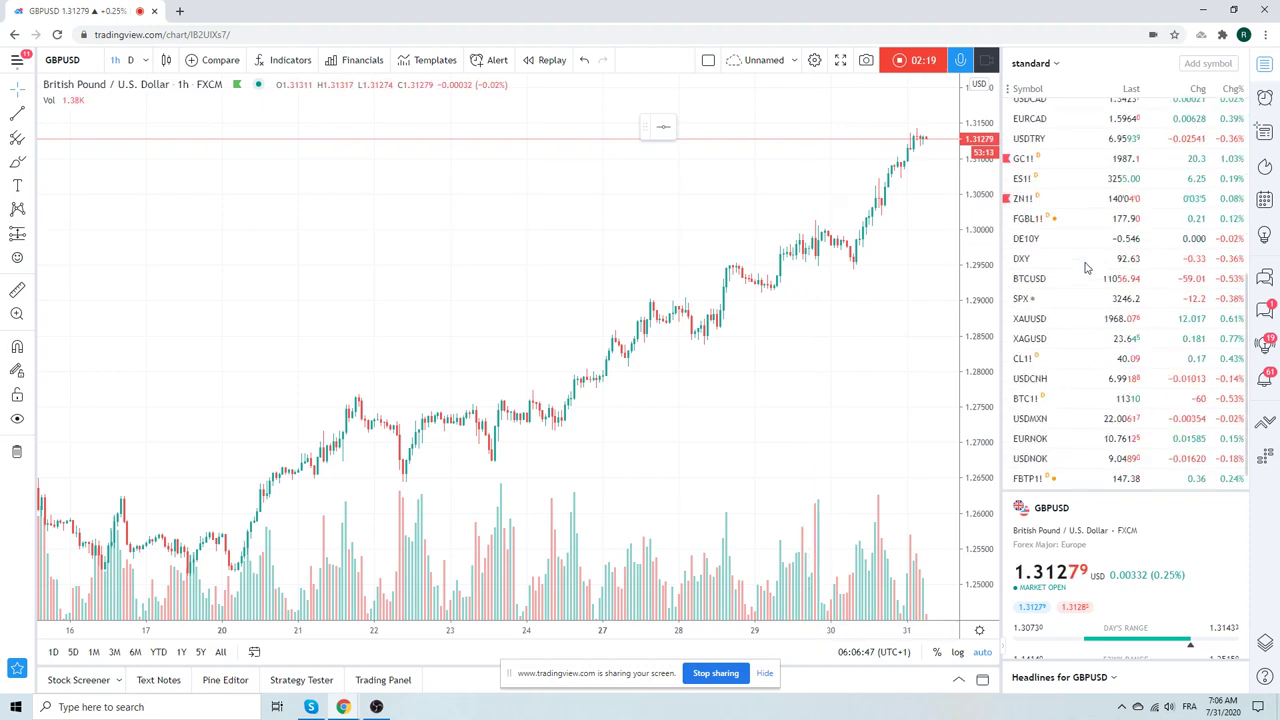
click(1058, 178)
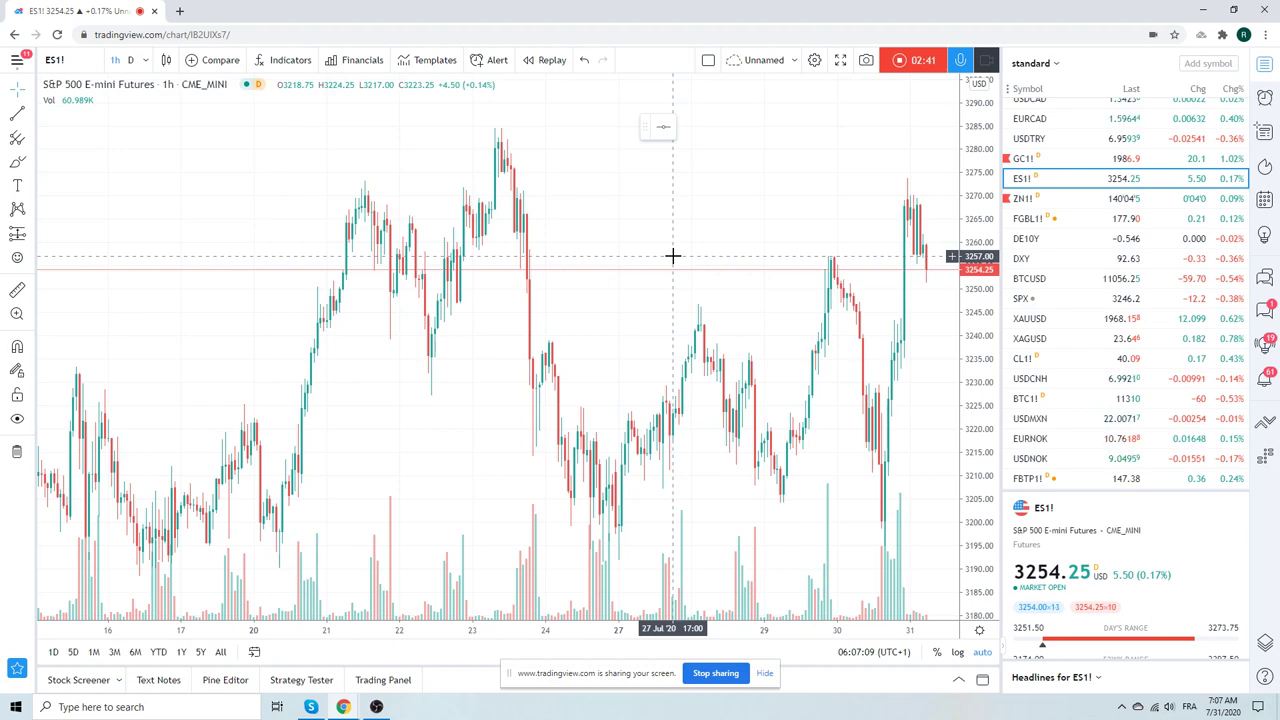
scroll(673, 256, up, 2)
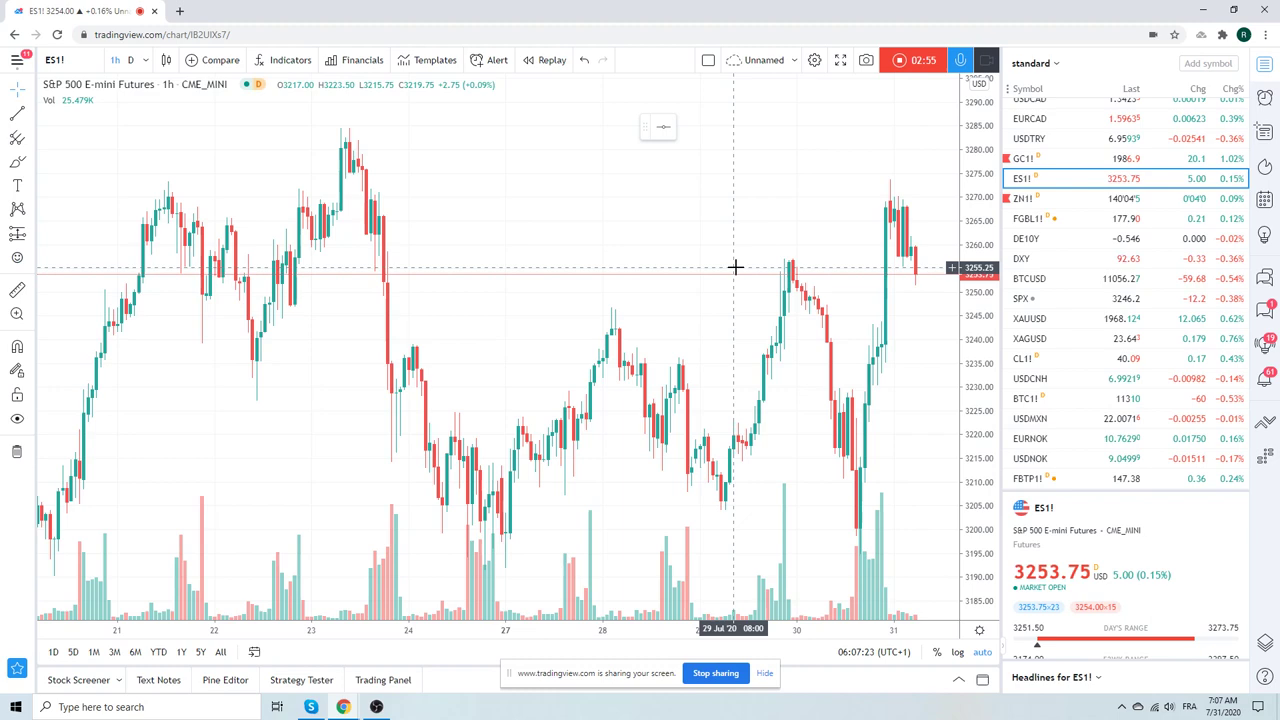
scroll(708, 235, down, 4)
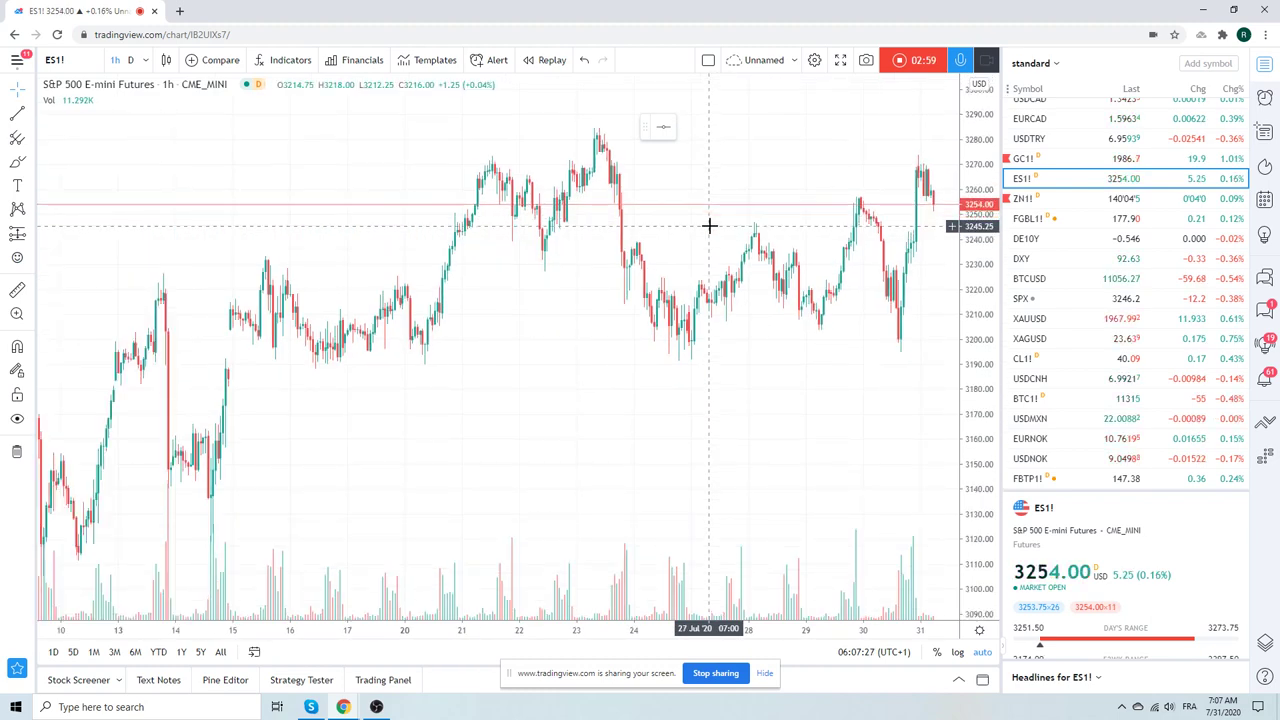
scroll(700, 232, up, 2)
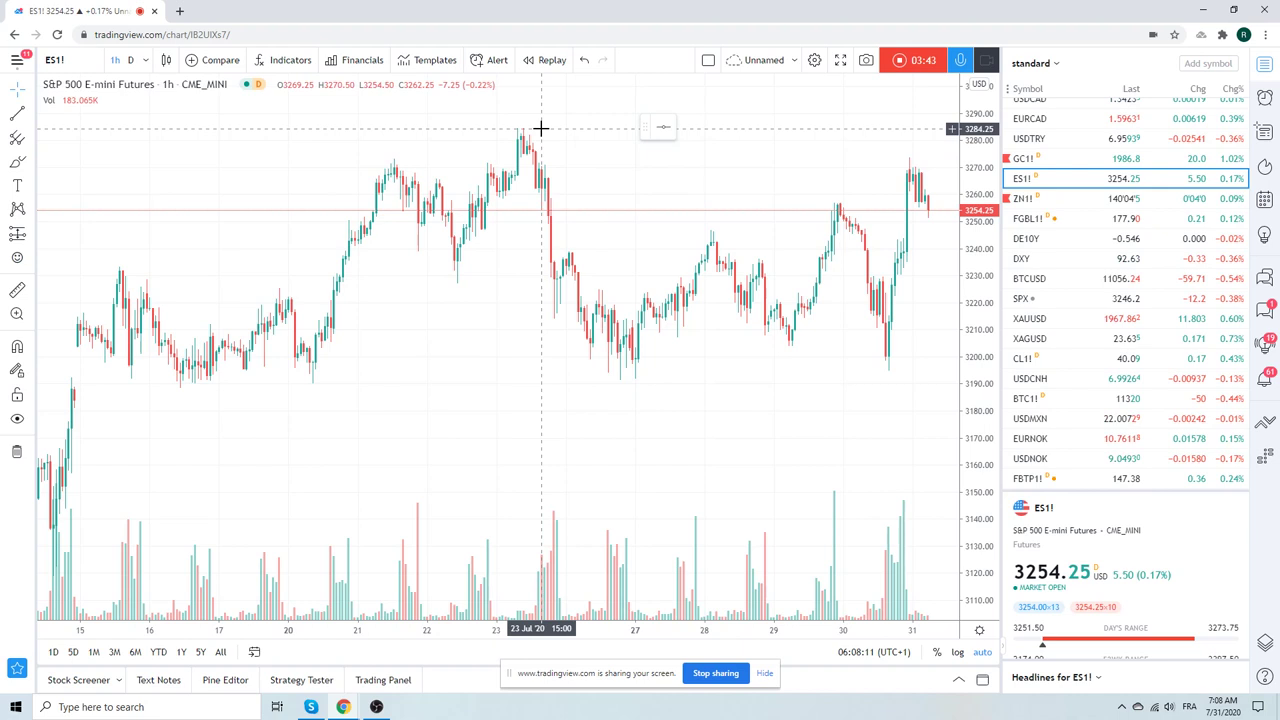
Switch ES1! to daily (D) candles and zoom in
click(130, 60)
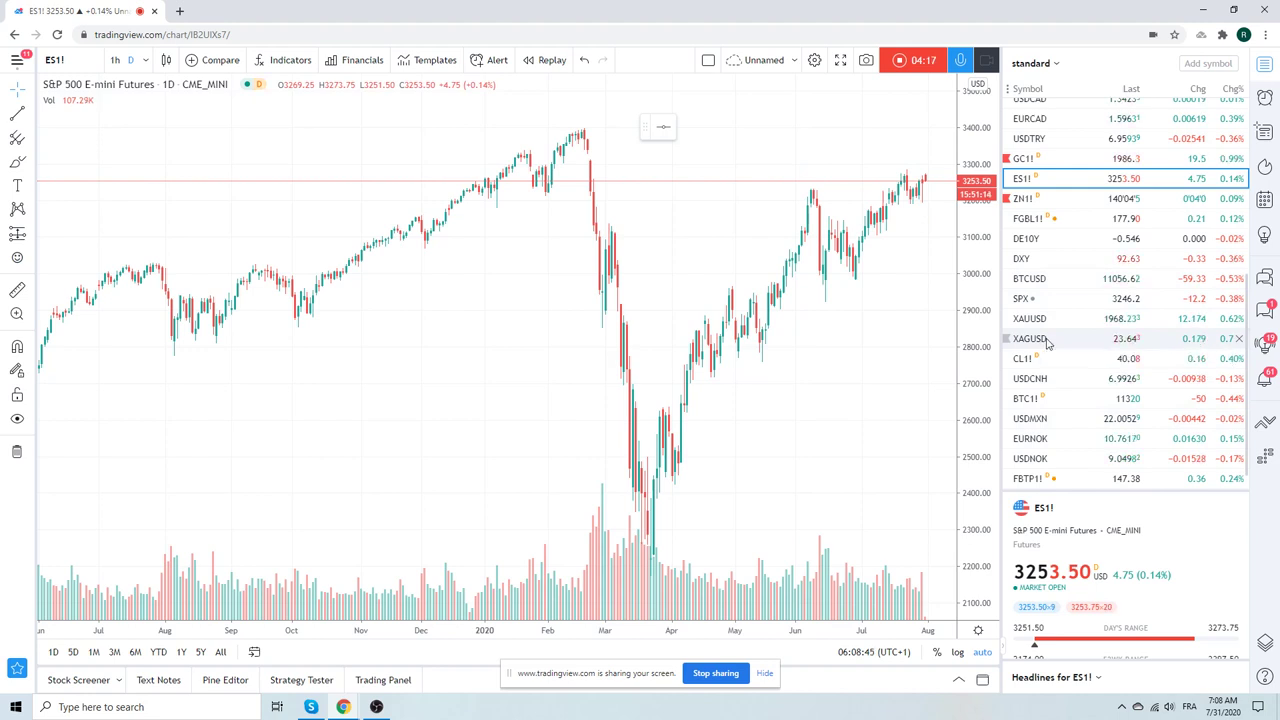
scroll(1047, 341, up, 4)
Open the USDZAR daily chart and zoom in on February to July 2020
click(1027, 232)
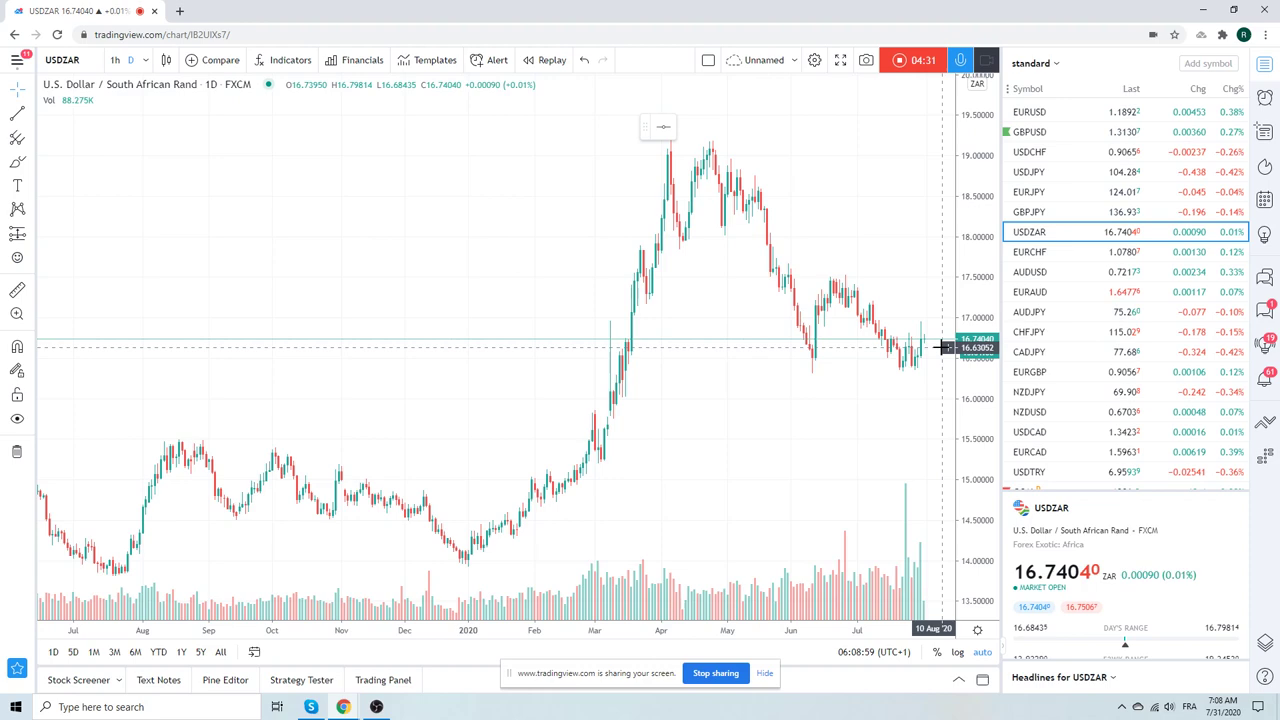
scroll(830, 426, up, 3)
scroll(830, 426, up, 2)
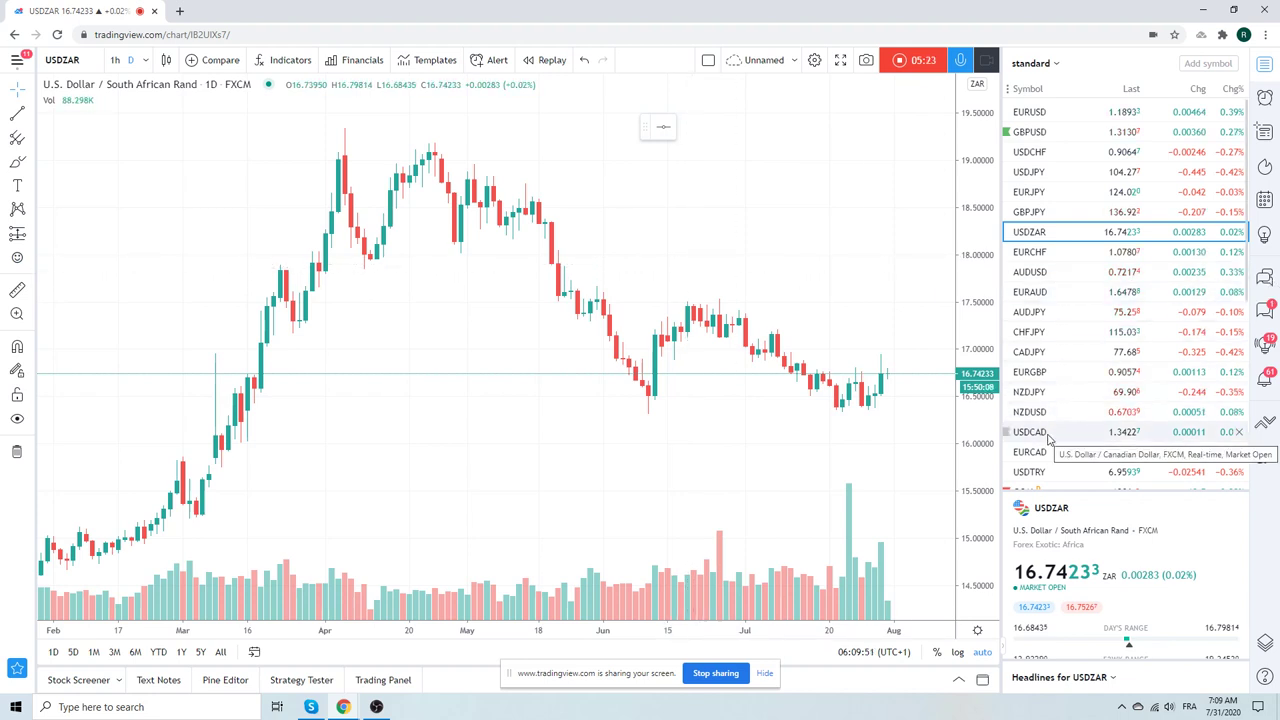
Open the EURNOK daily chart and zoom out back to early 2020
scroll(1053, 320, down, 3)
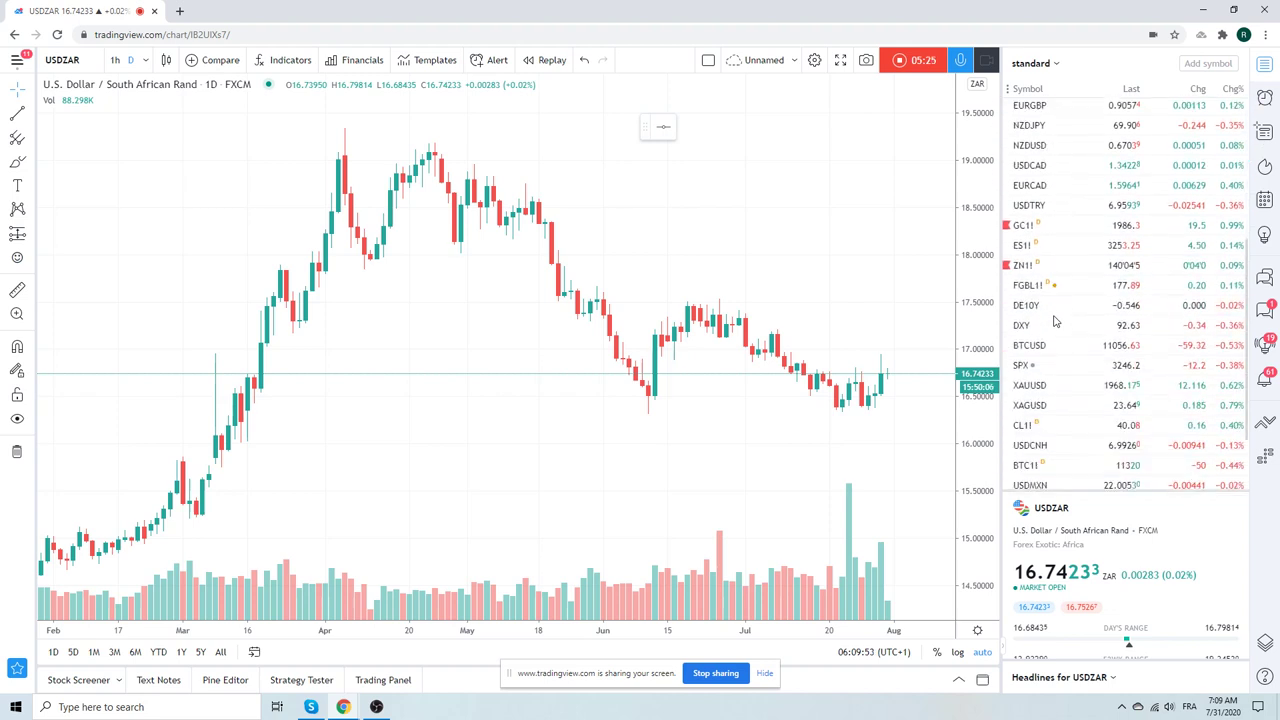
scroll(1078, 324, down, 1)
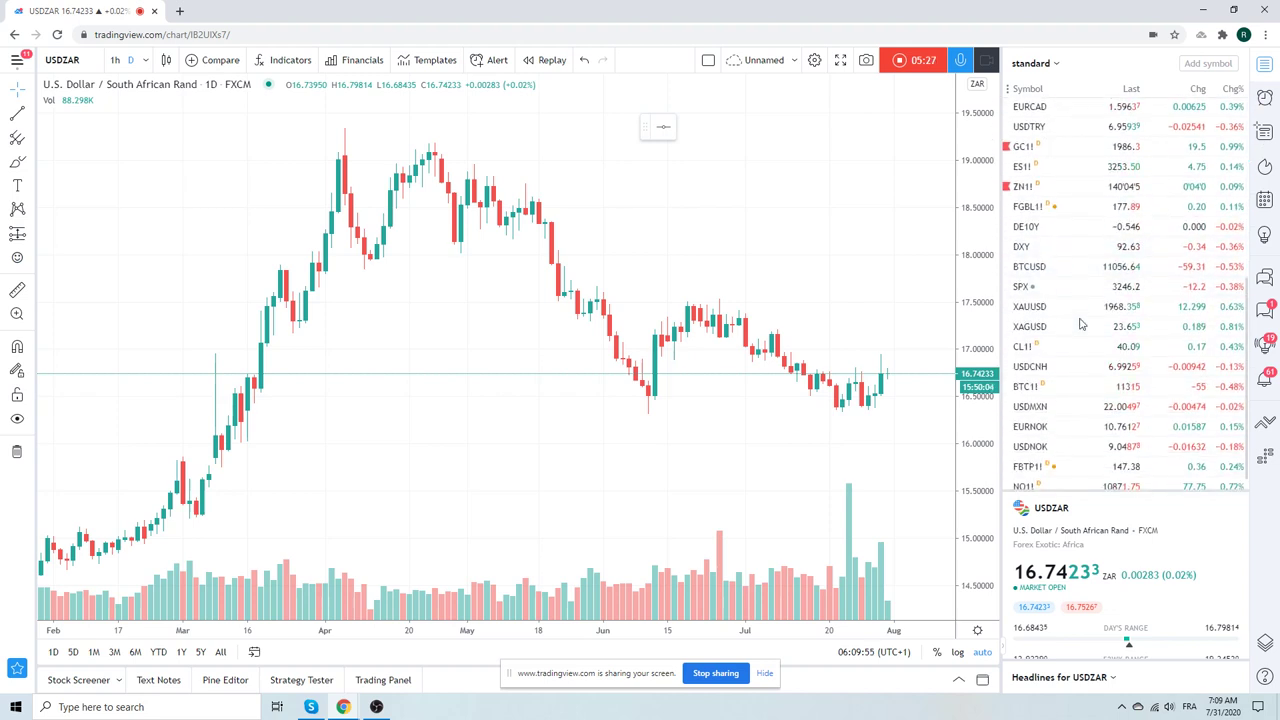
click(1055, 415)
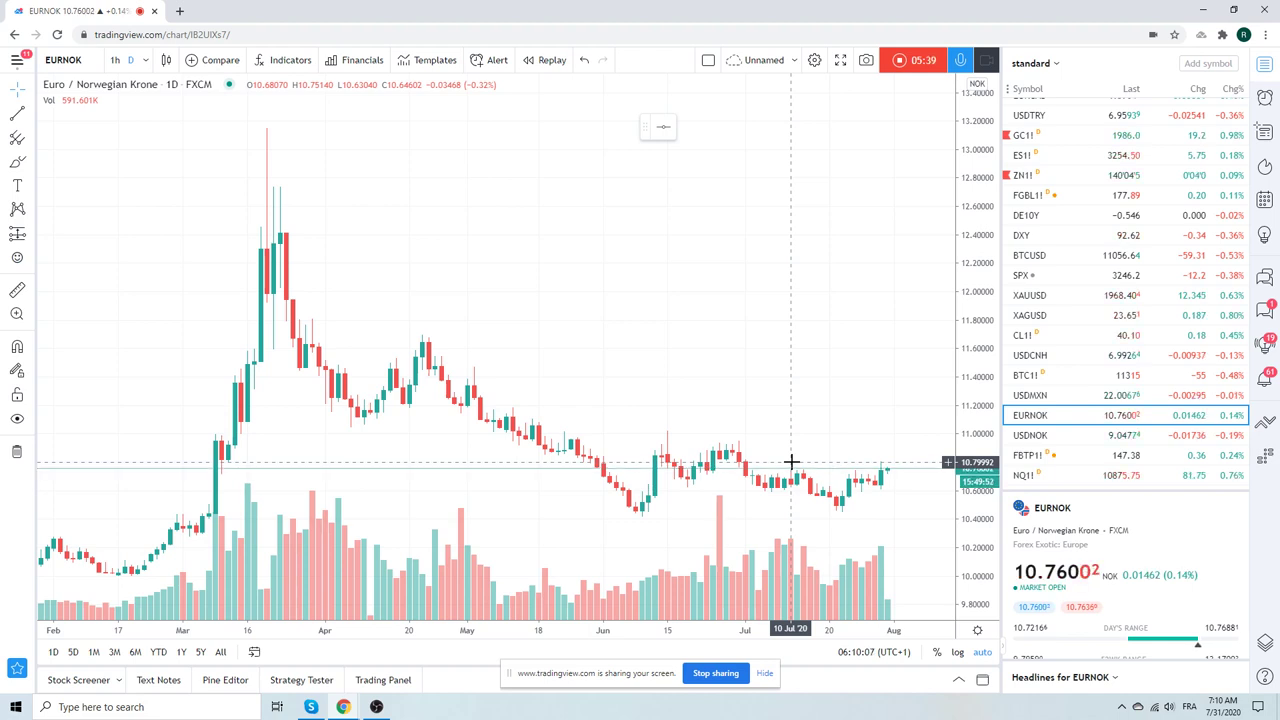
scroll(828, 428, down, 1)
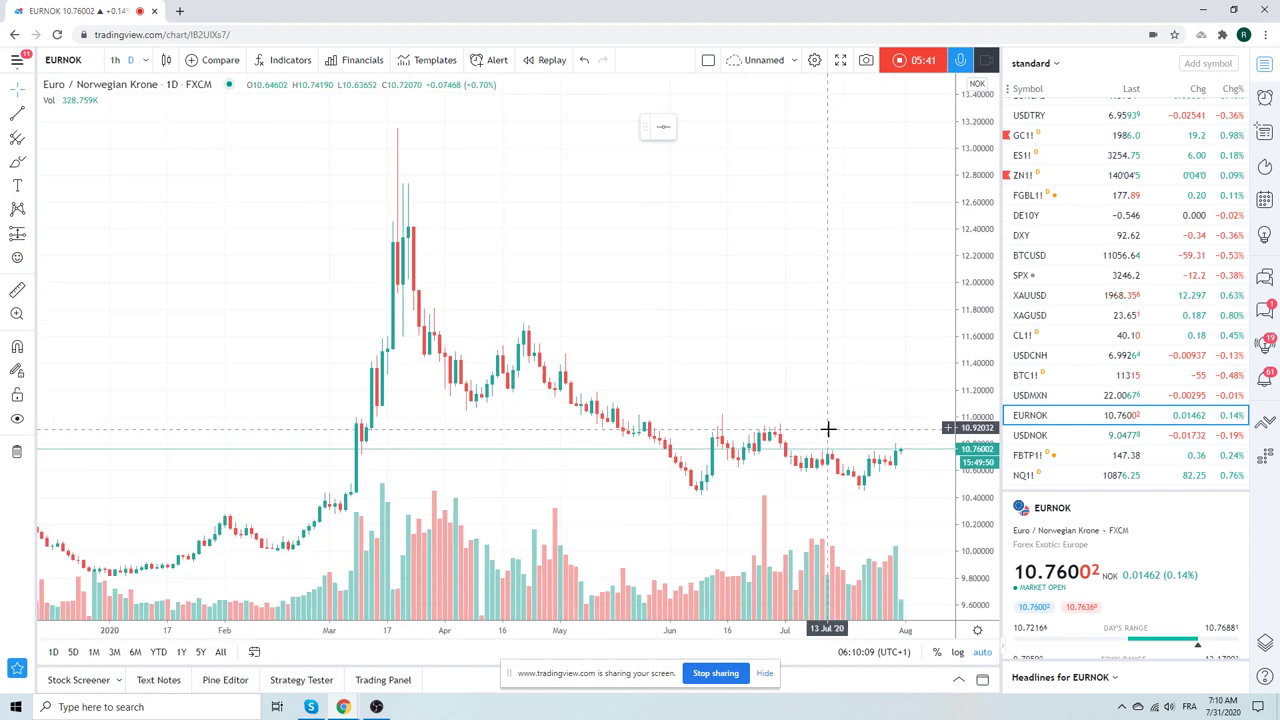
Open the CL1! crude oil futures chart on the hourly timeframe and adjust the zoom
click(1030, 338)
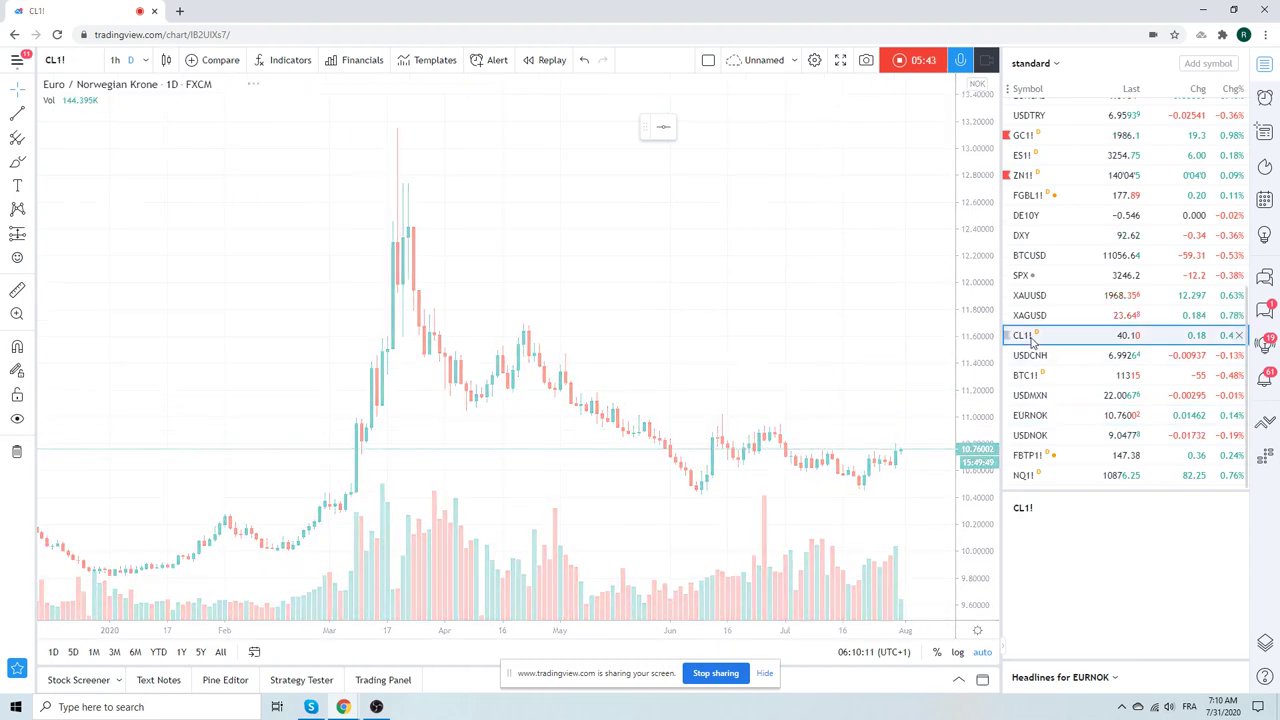
scroll(830, 340, up, 3)
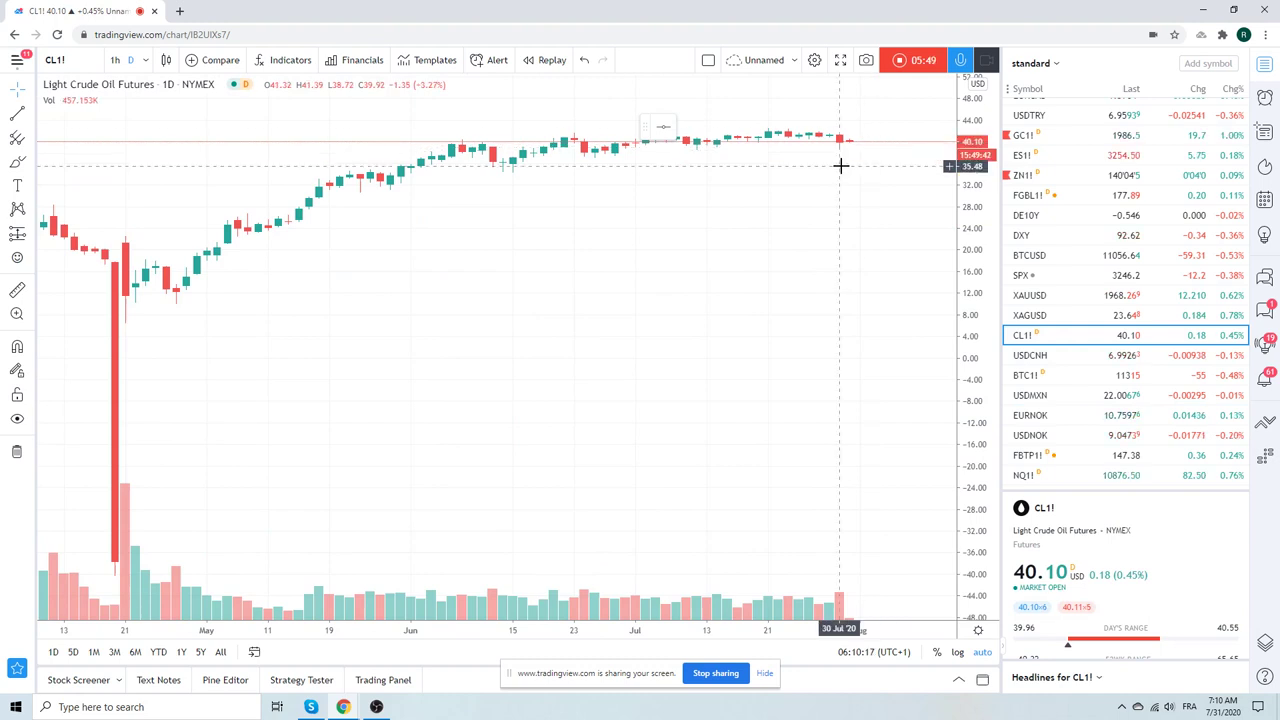
click(115, 59)
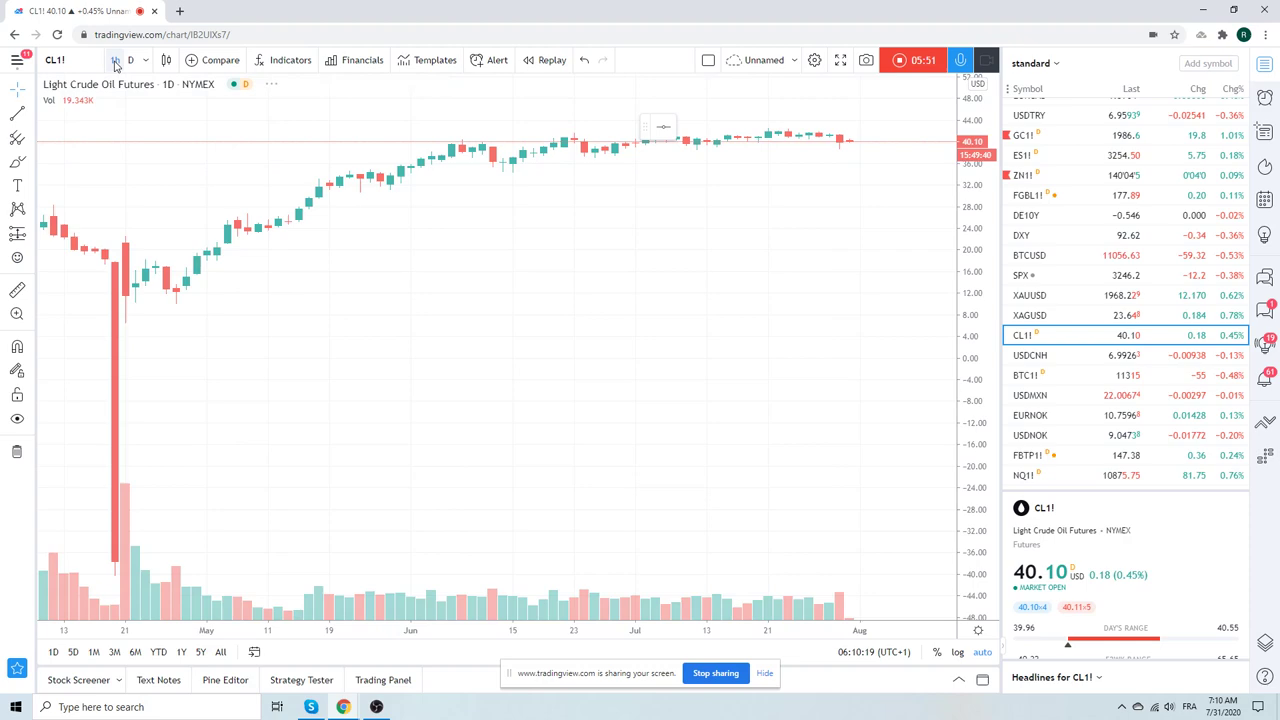
scroll(748, 300, down, 5)
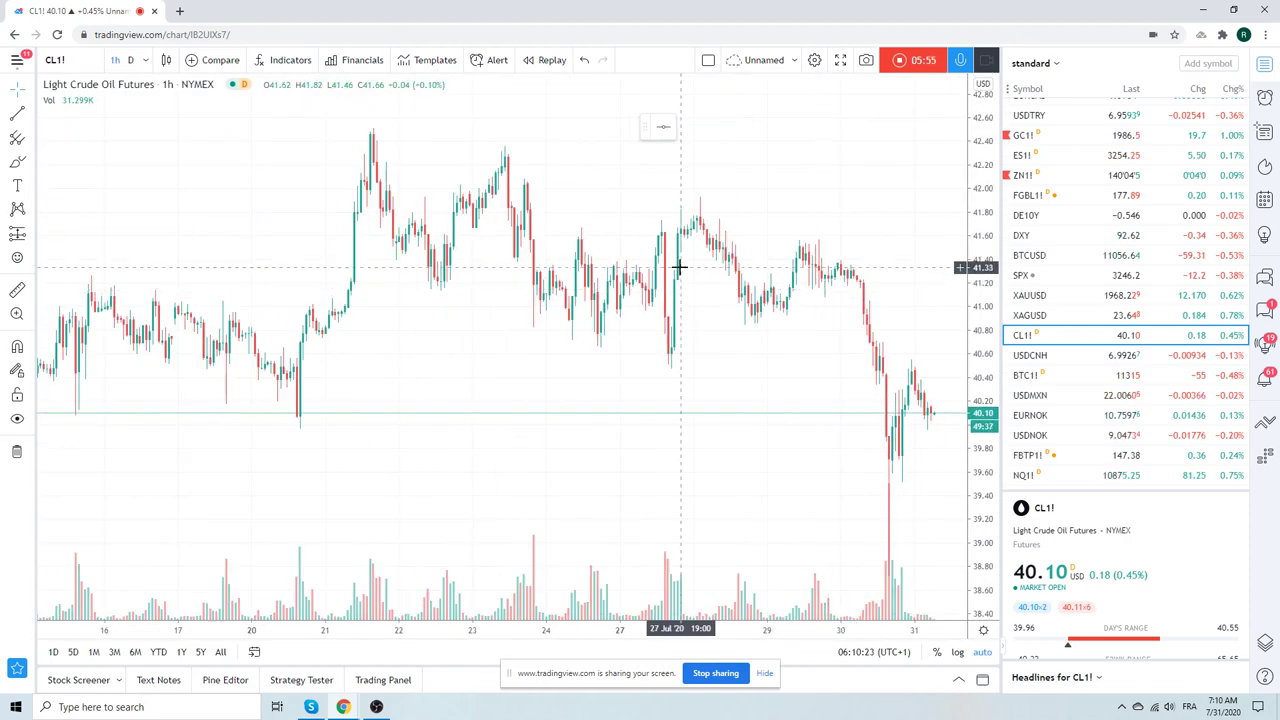
scroll(640, 306, up, 5)
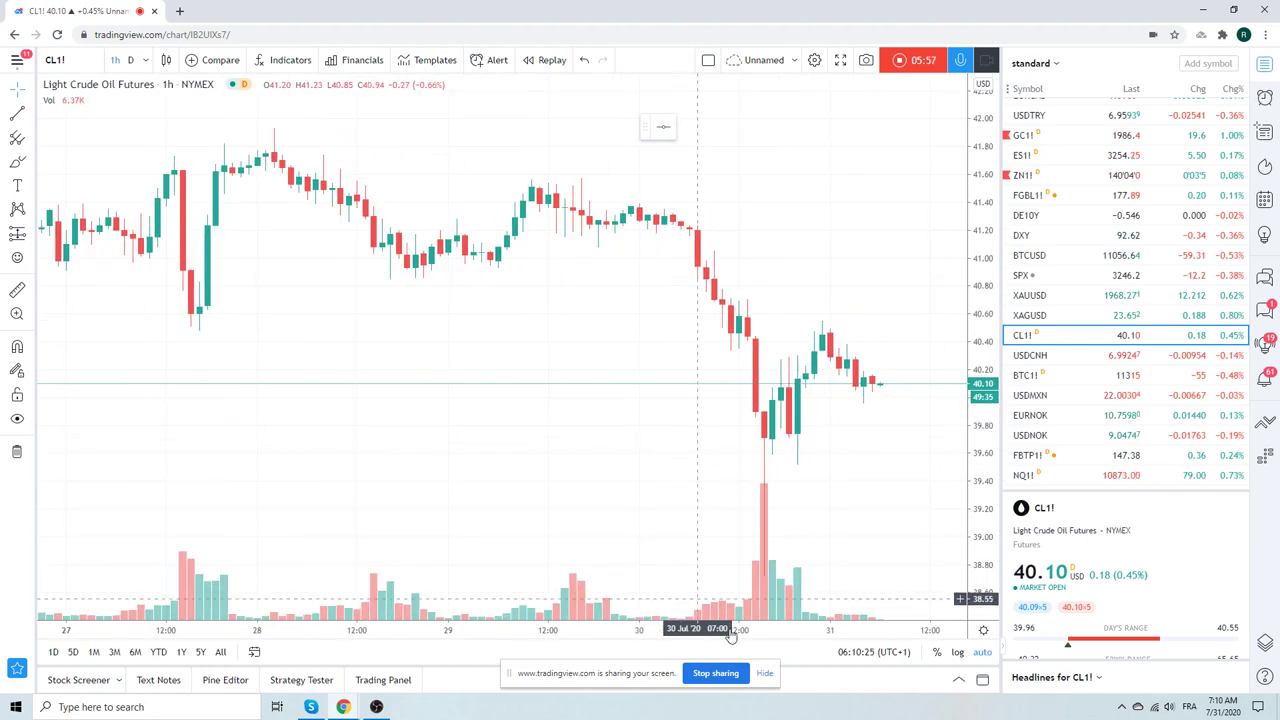
Hide the volume bars and switch CL1! to the 1D daily interval
right_click(770, 612)
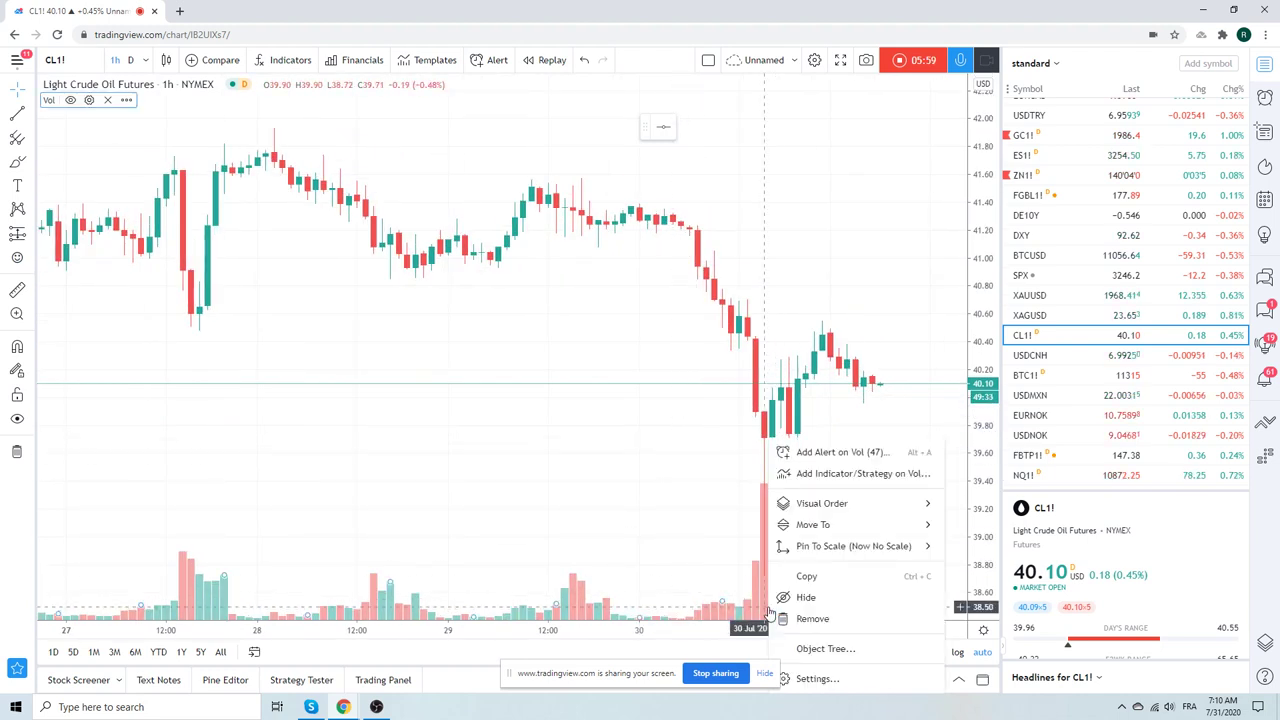
click(826, 602)
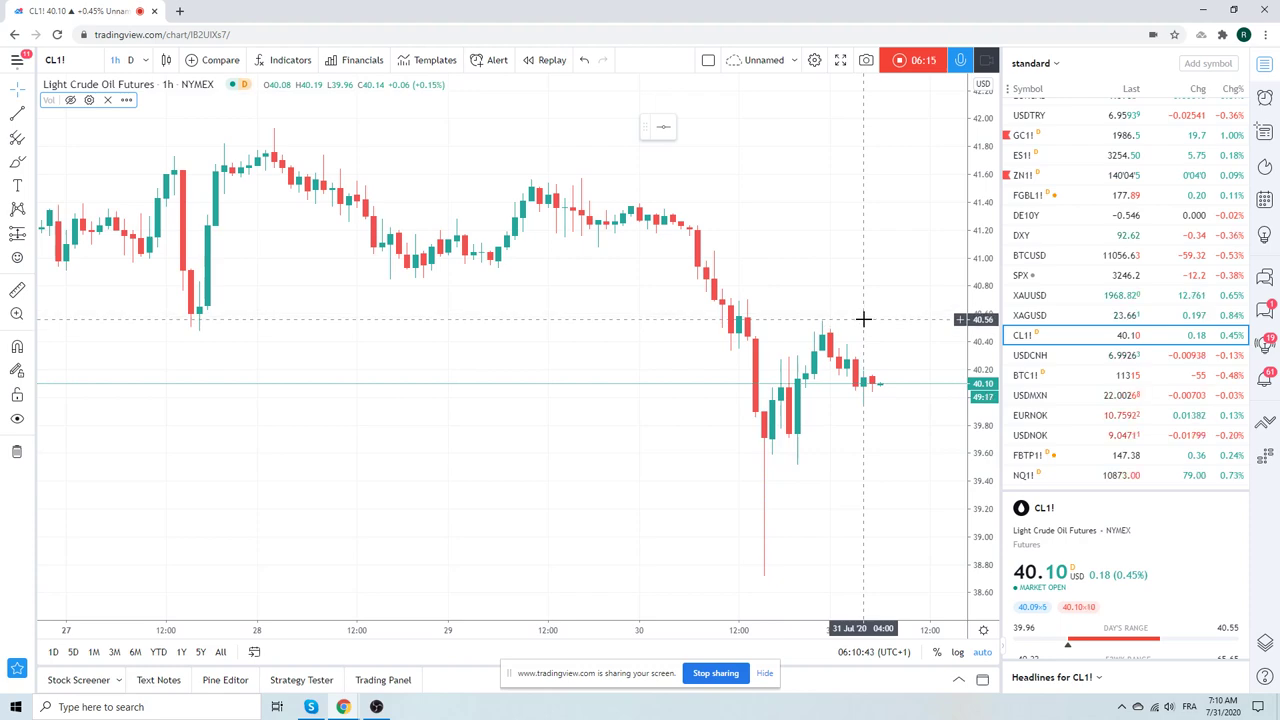
scroll(863, 319, down, 10)
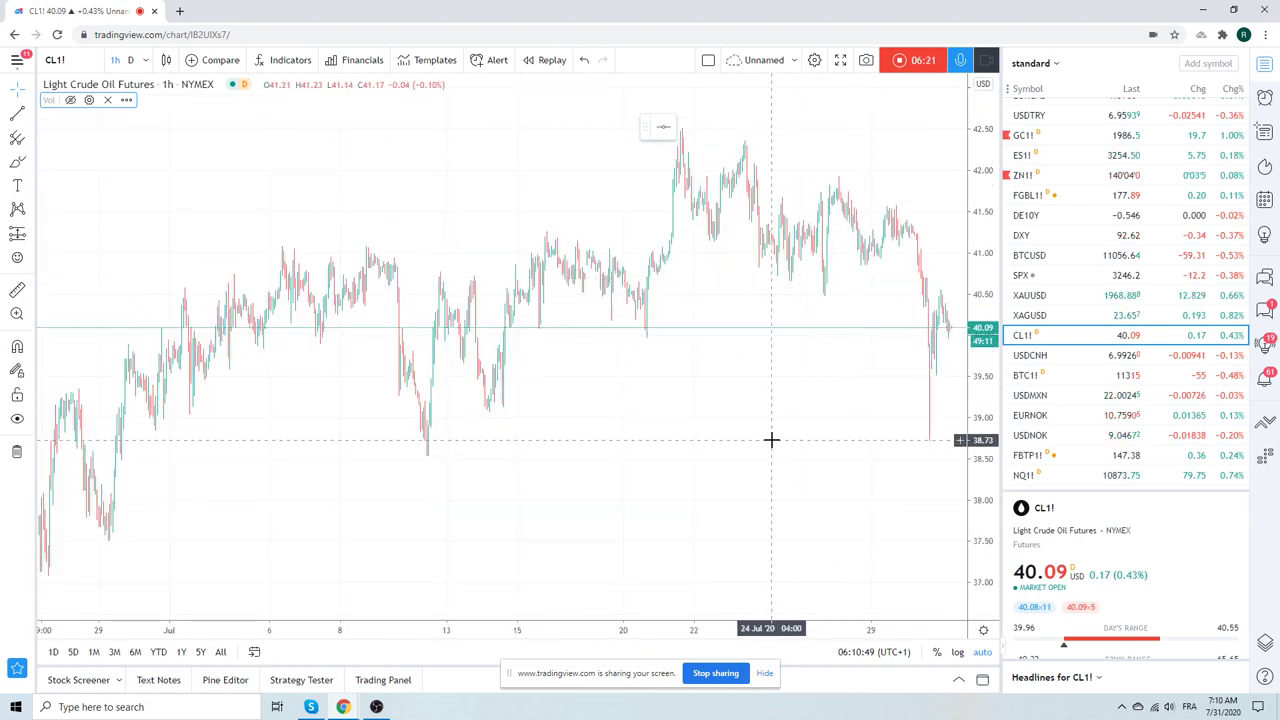
scroll(771, 440, up, 4)
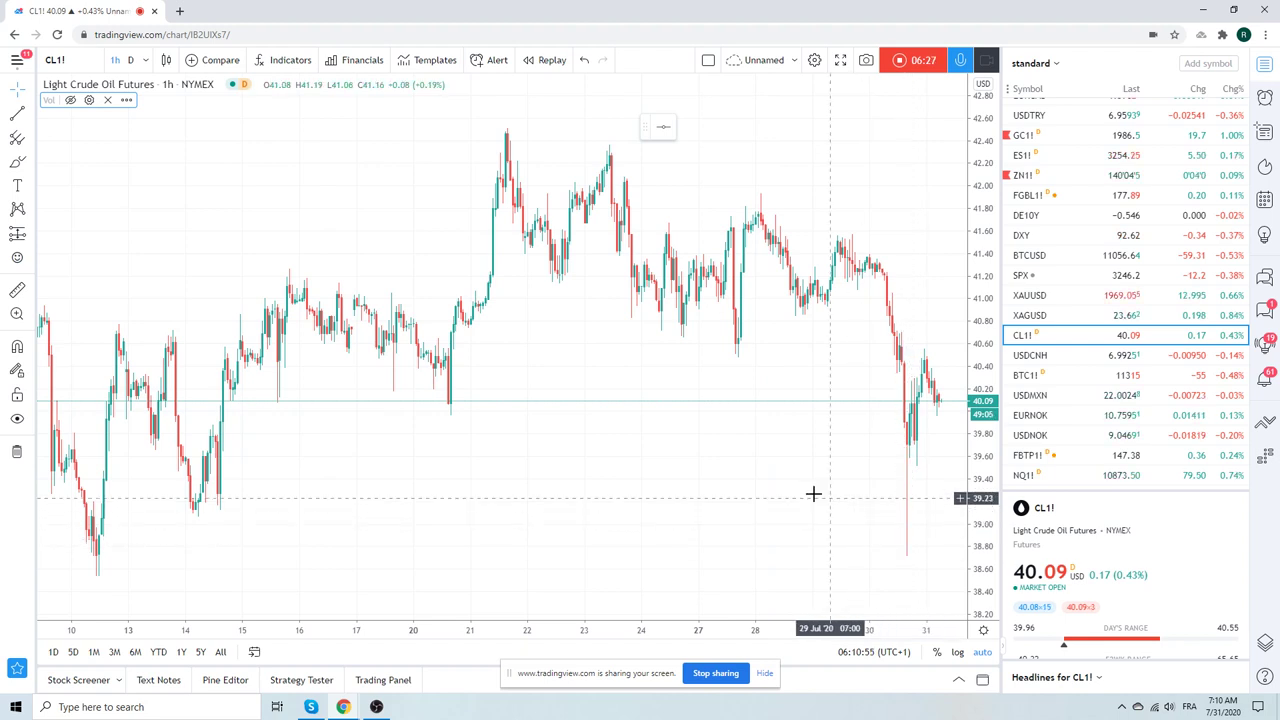
text(1D)
key(Return)
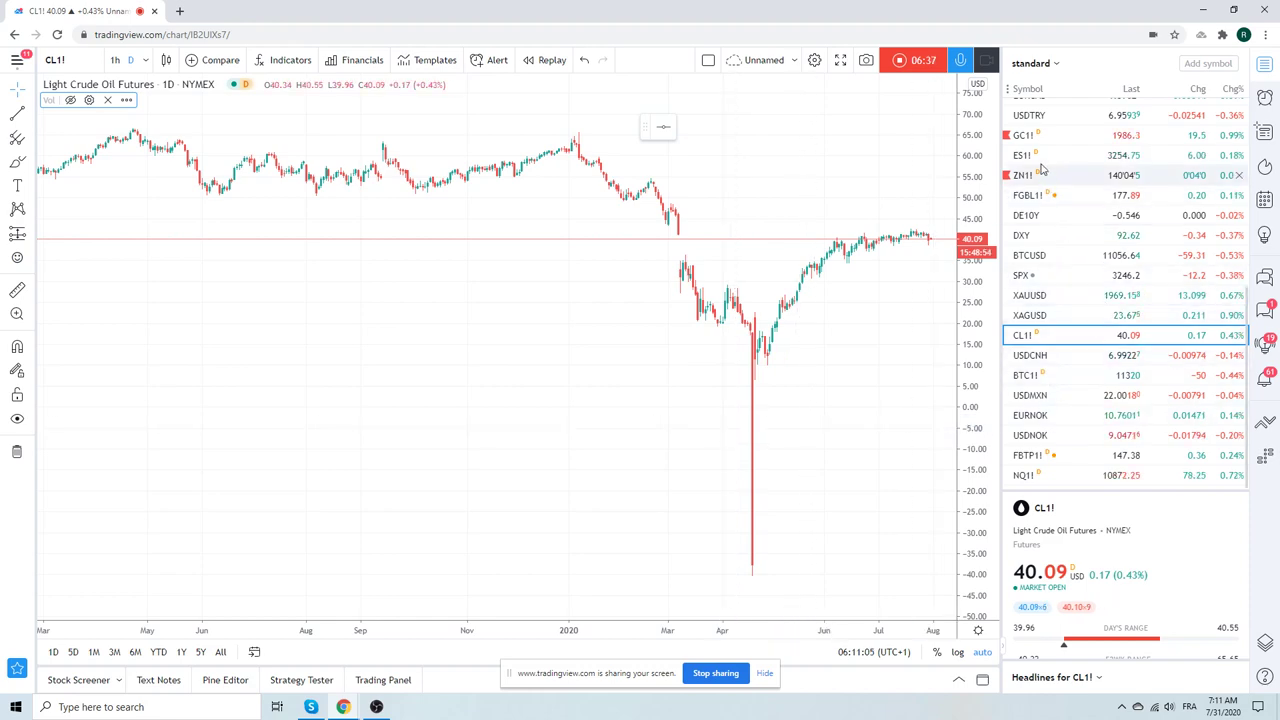
Open the GC1! Gold Futures daily chart, zoomed into the recent months' July 2020 rally
click(1095, 135)
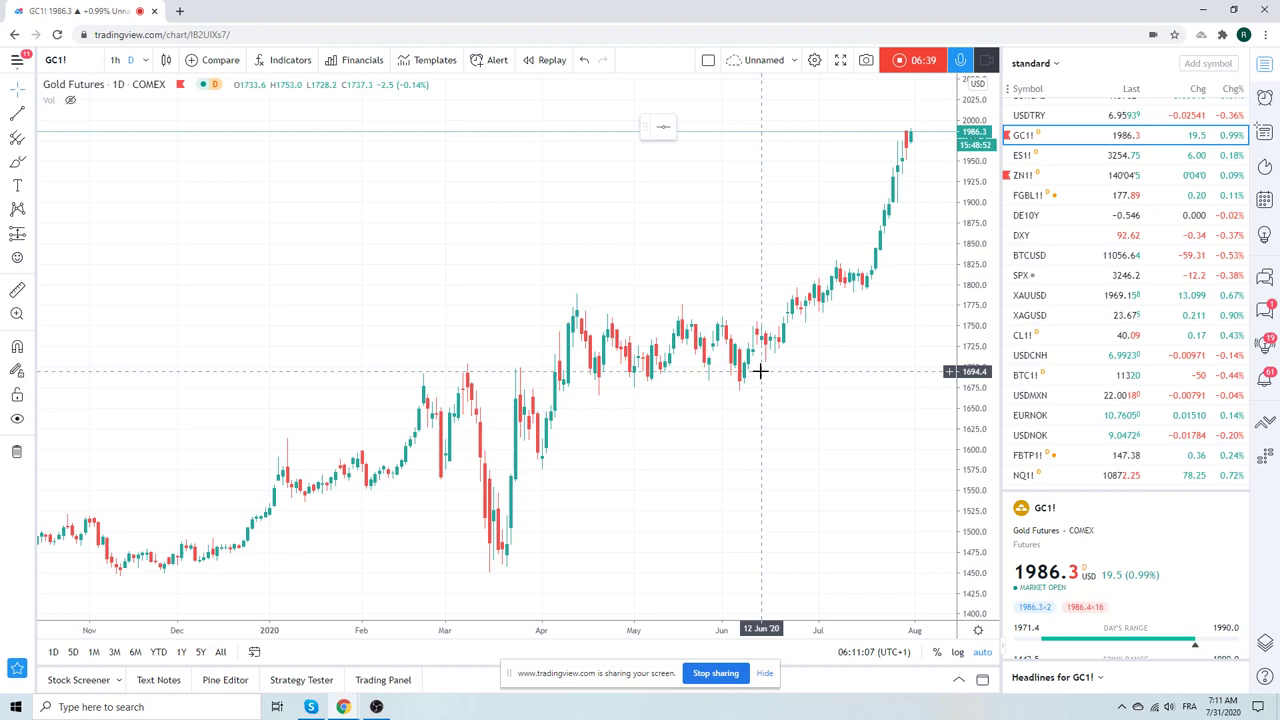
scroll(760, 371, up, 4)
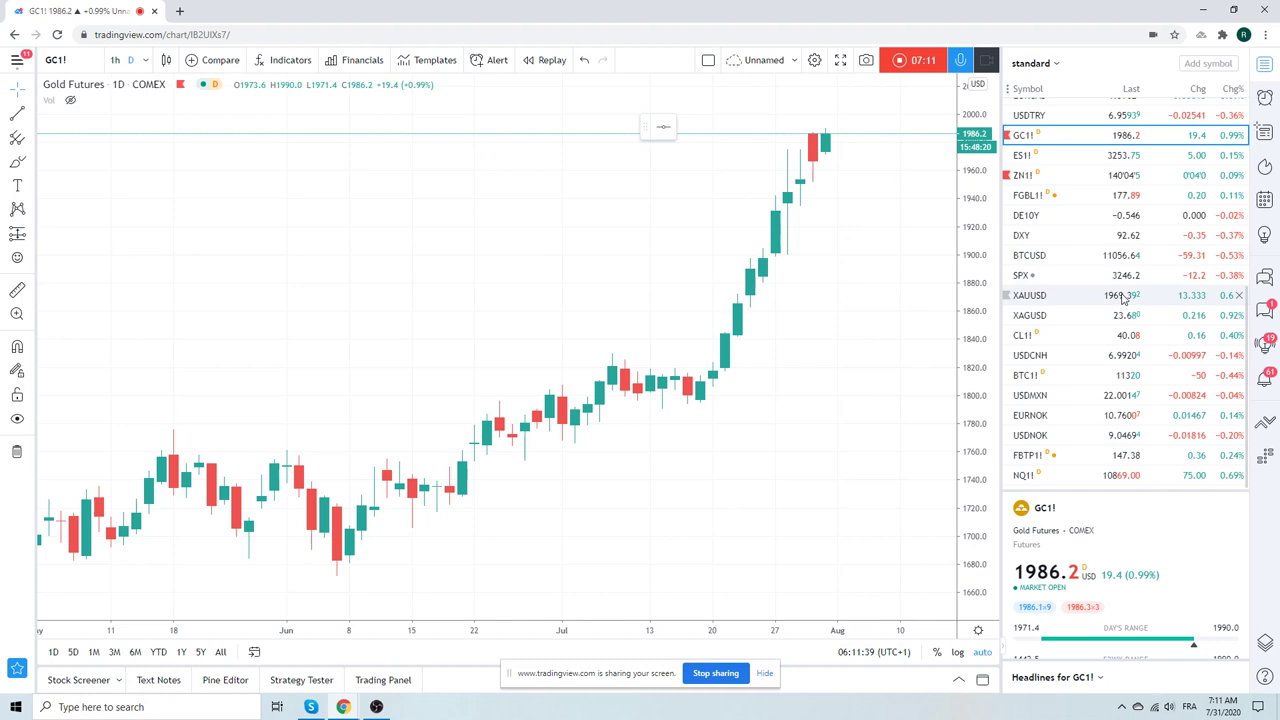
scroll(1060, 245, up, 5)
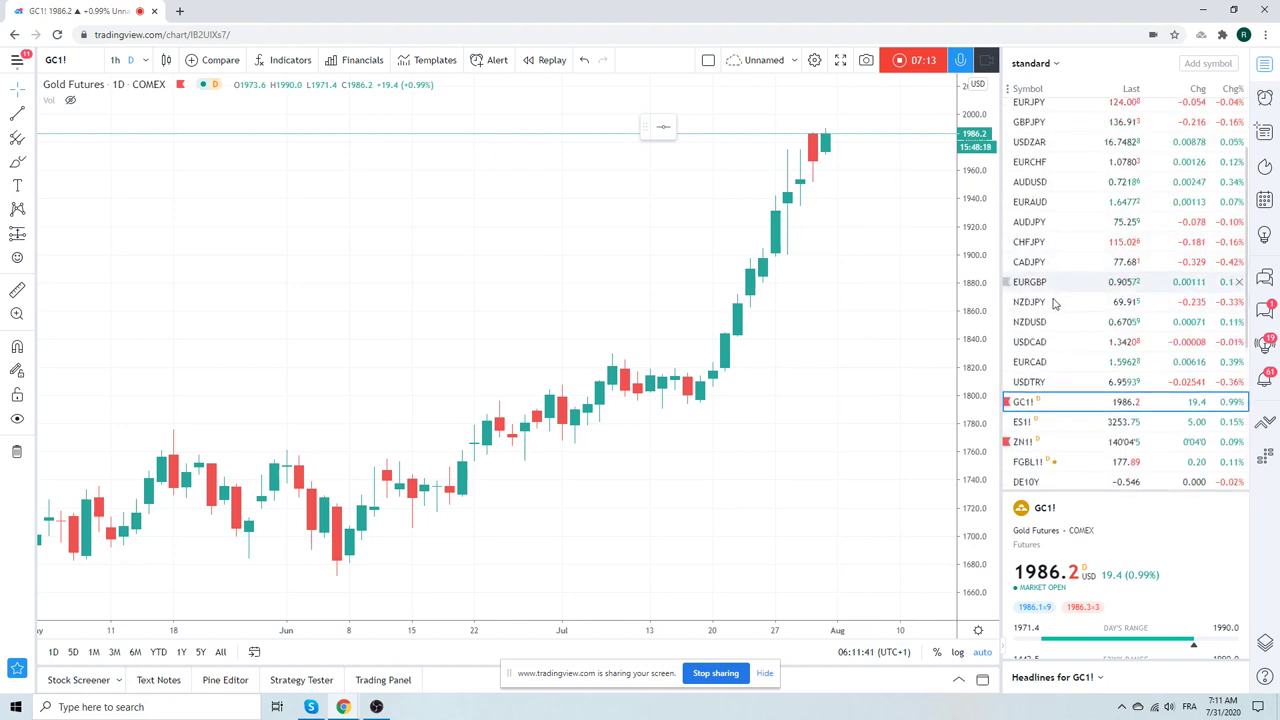
Switch to the USDCAD daily chart and zoom out to review it
click(1055, 342)
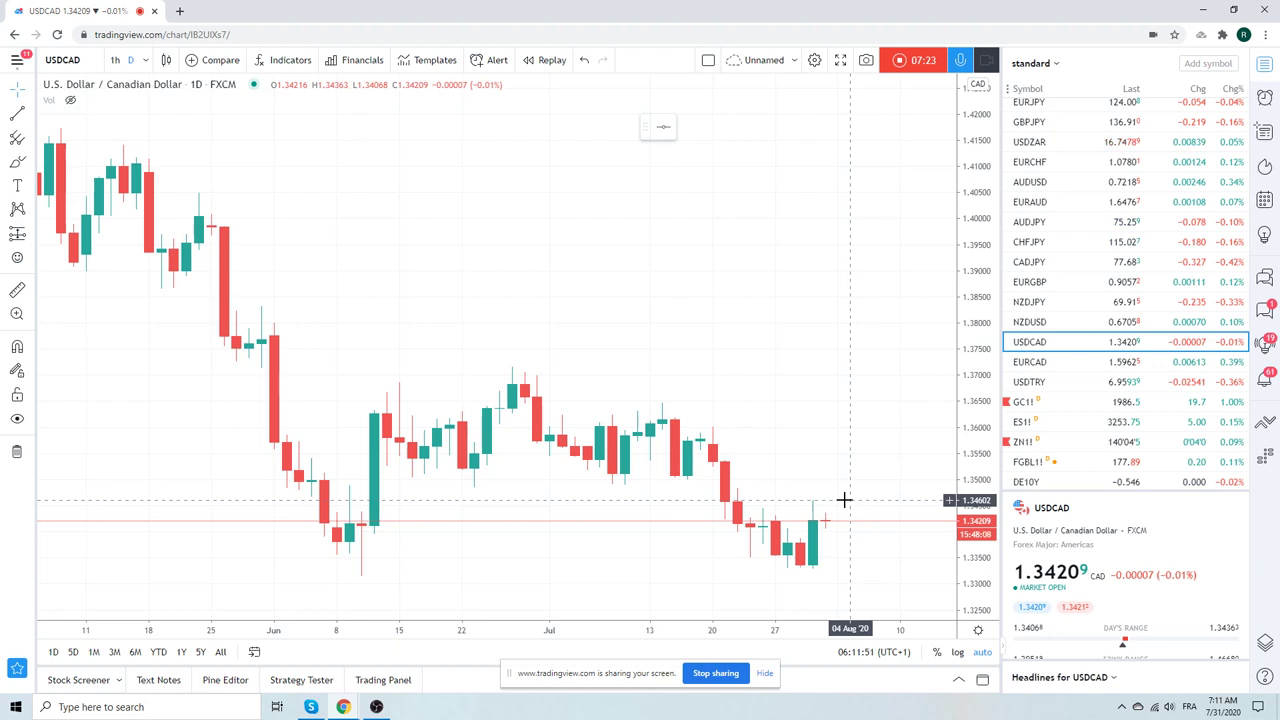
scroll(840, 498, down, 3)
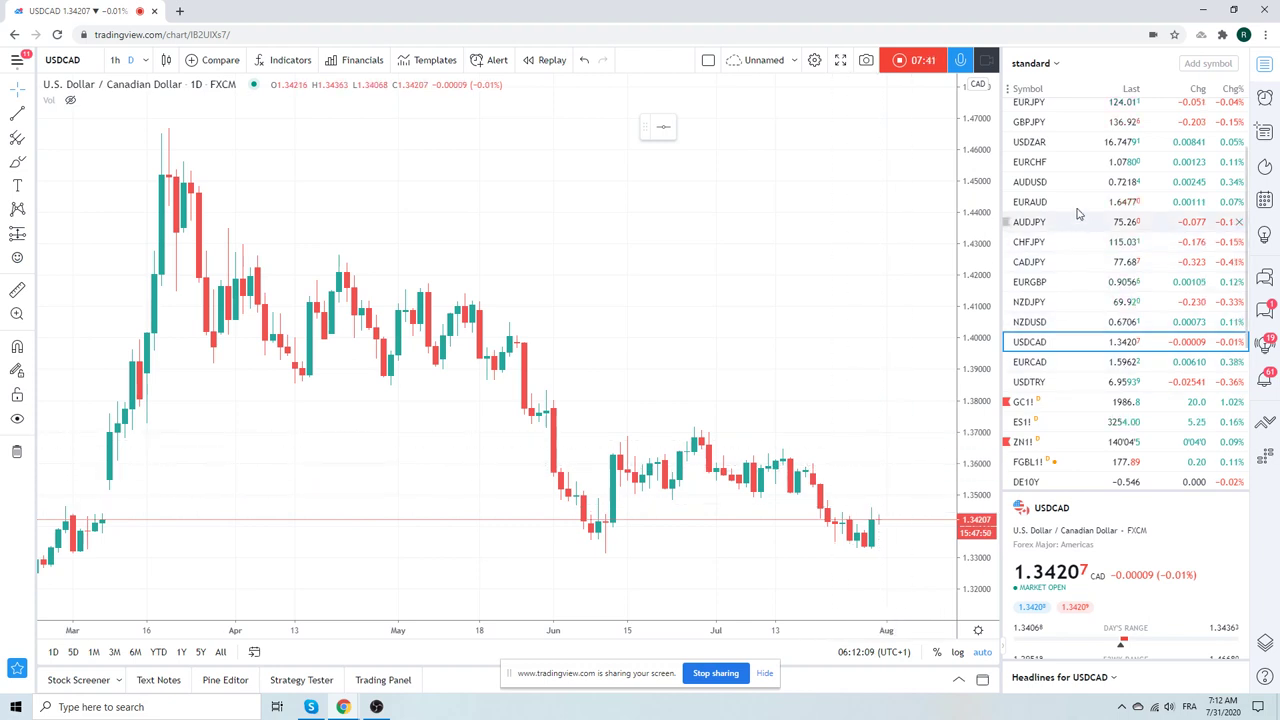
scroll(1078, 222, up, 2)
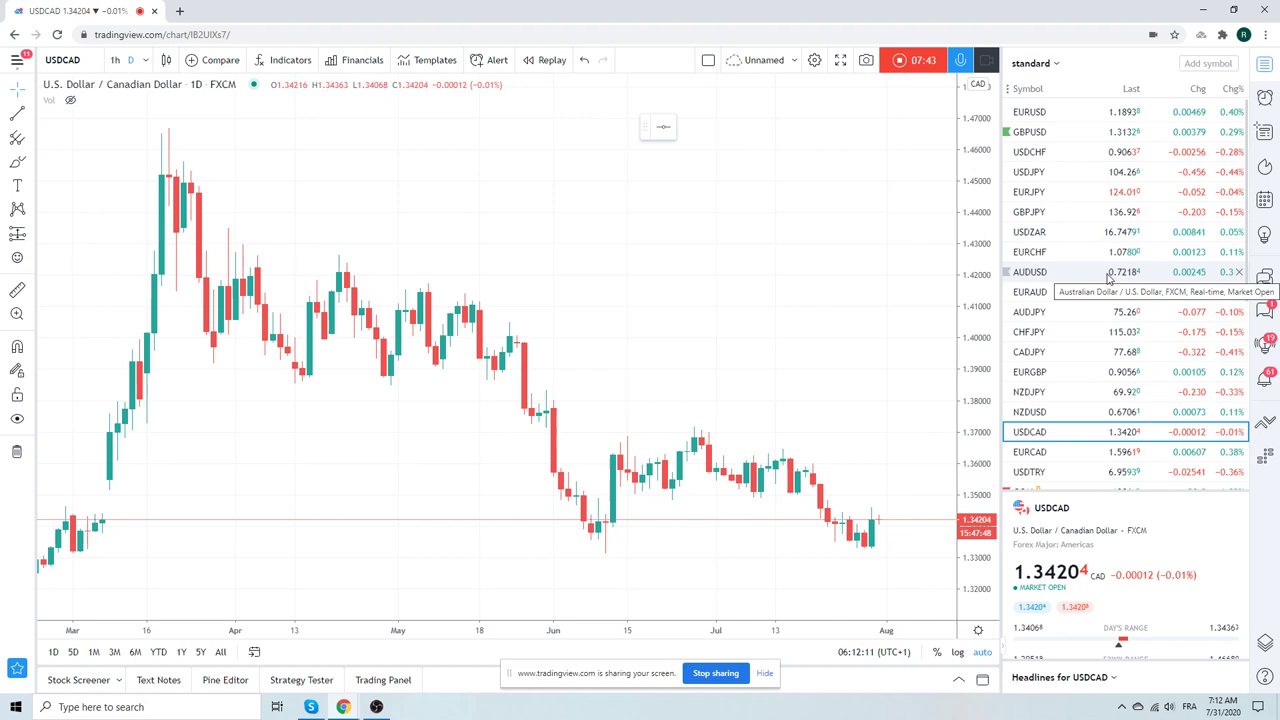
Step through the CADJPY and NZDJPY charts, finishing on the AUDJPY daily chart
click(1074, 352)
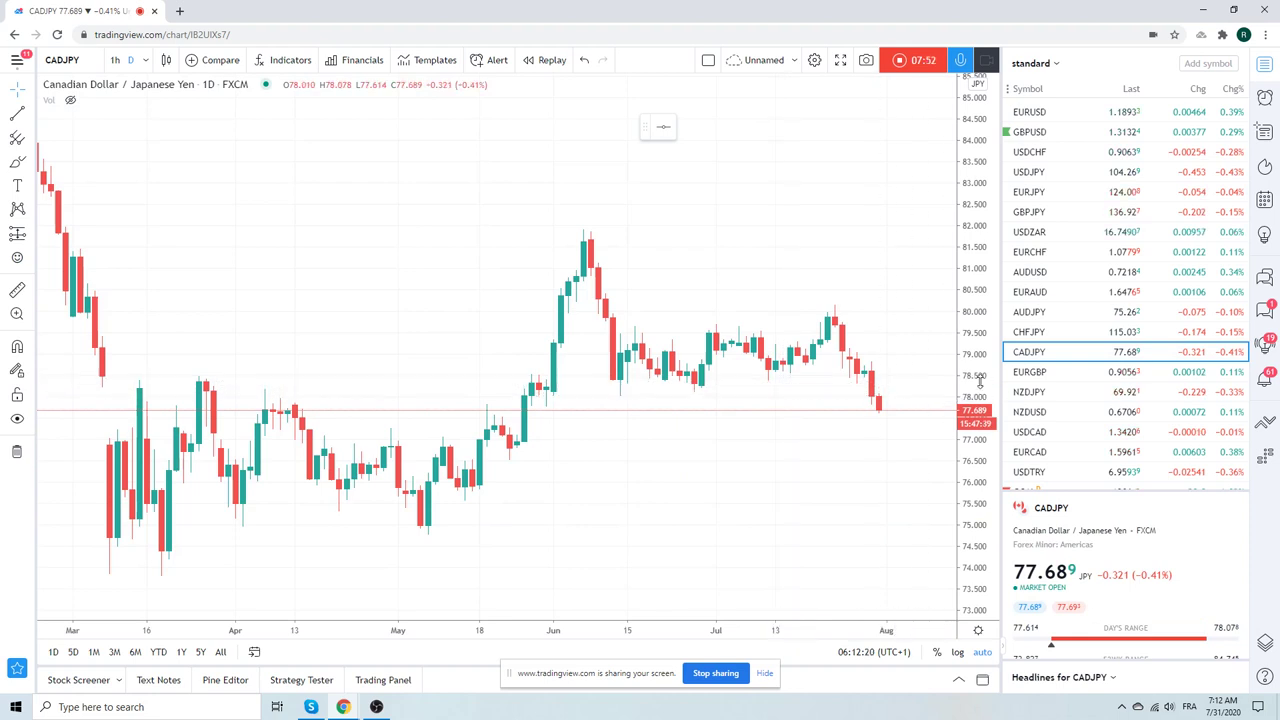
click(1036, 393)
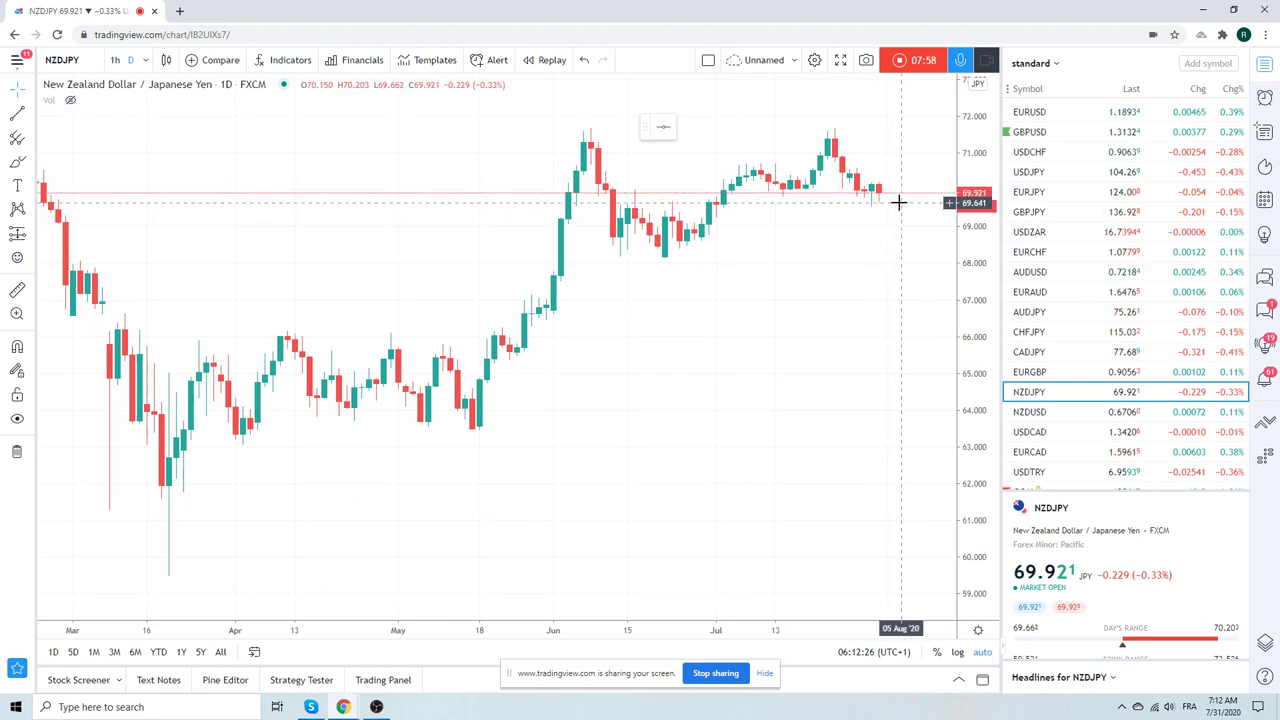
key(Up)
key(Up)
key(Up)
key(Up)
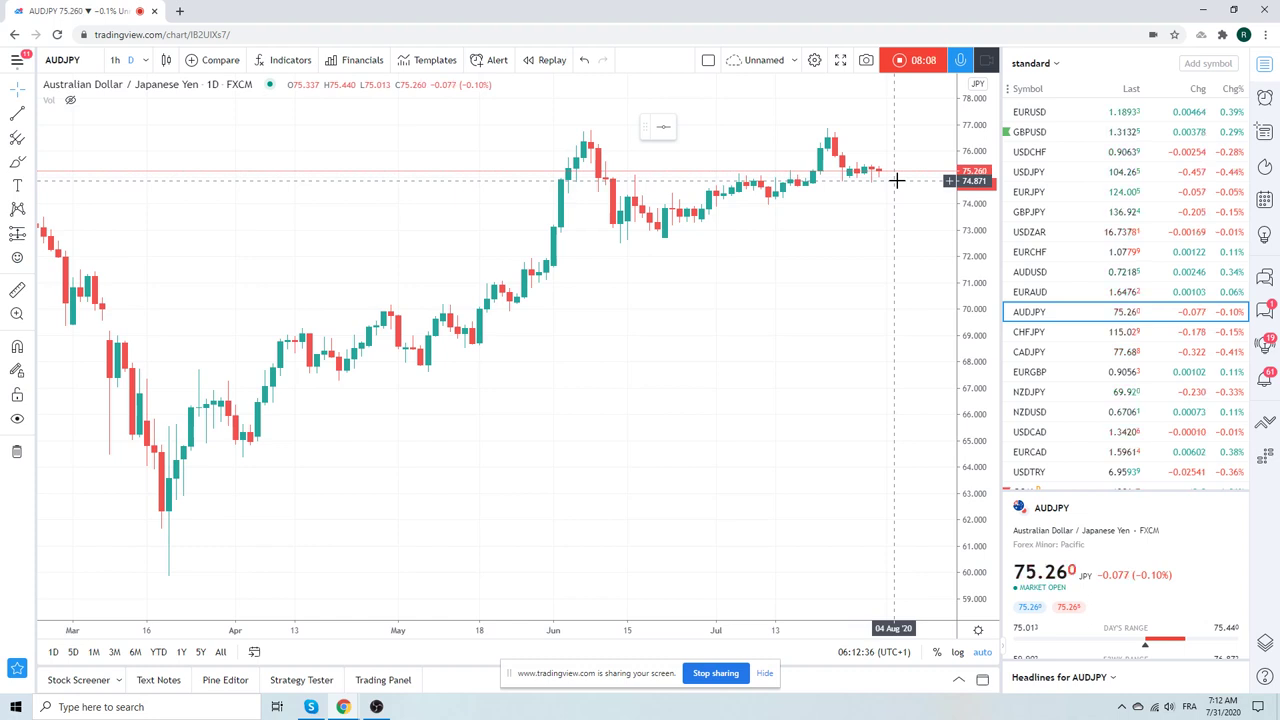
Zoom out on the AUDJPY daily chart, holding near 75.26, and scroll through the watchlist
scroll(897, 180, down, 1)
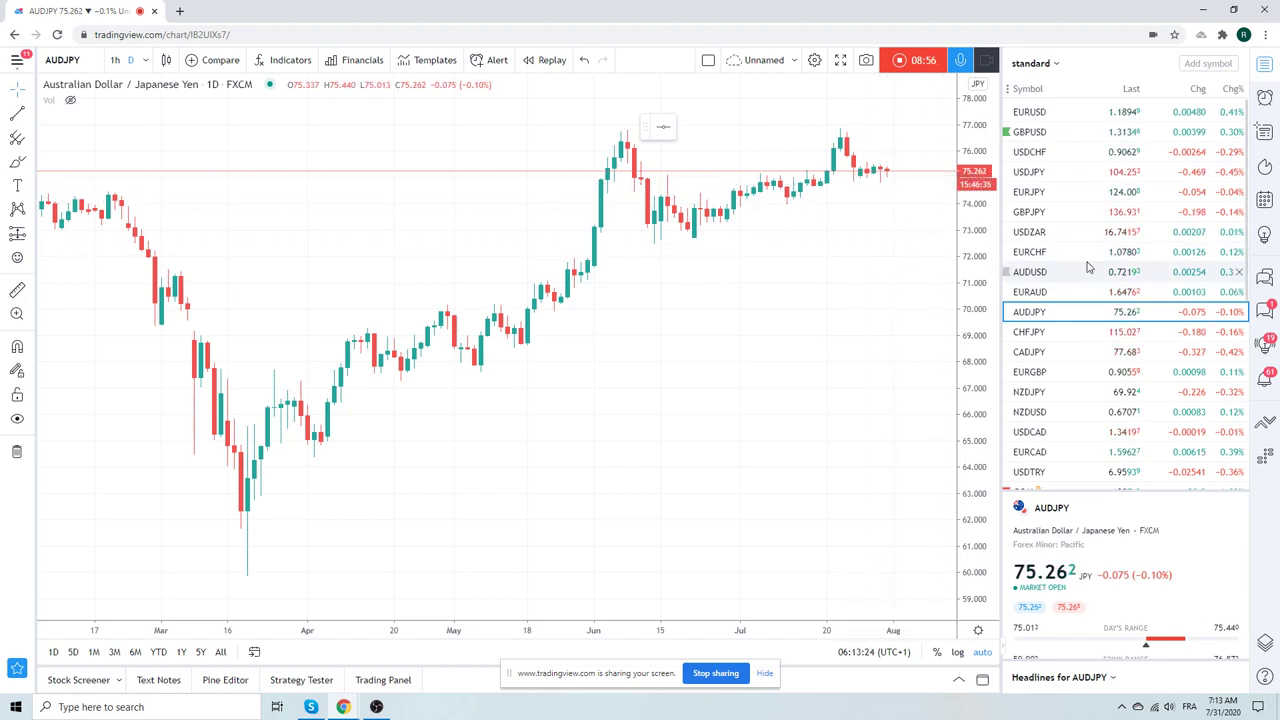
scroll(1088, 266, down, 5)
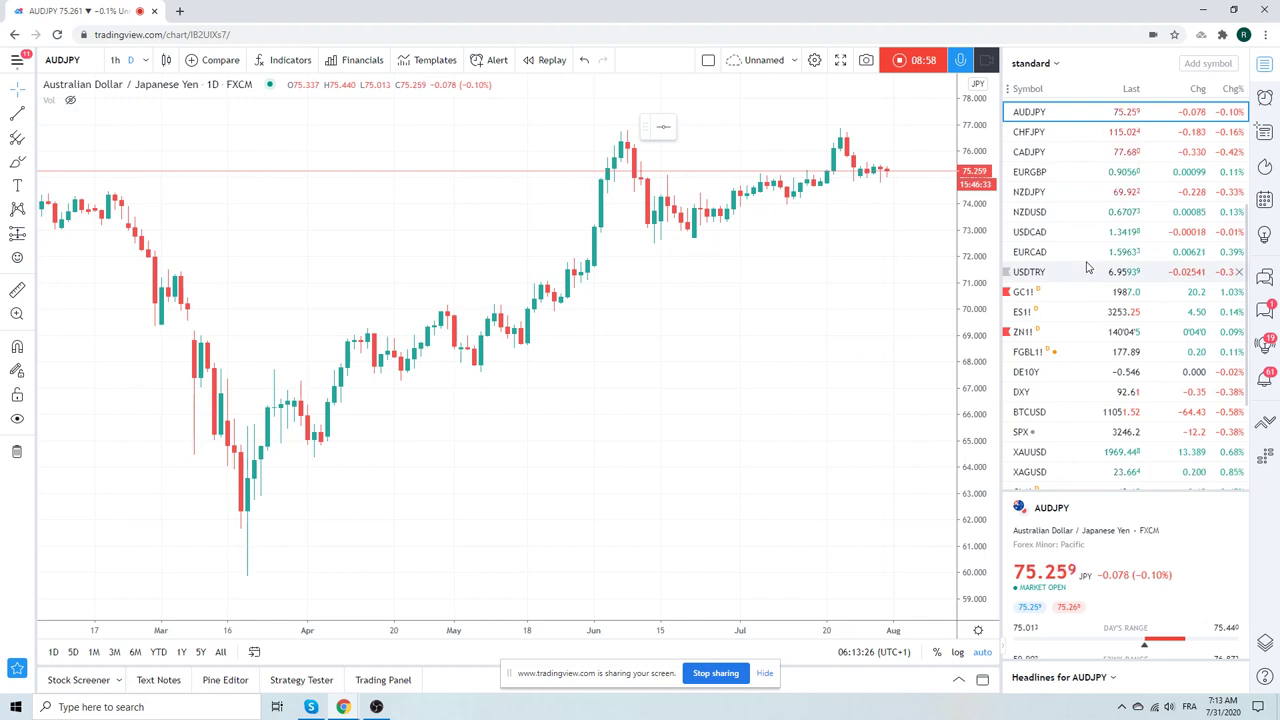
scroll(1088, 266, down, 4)
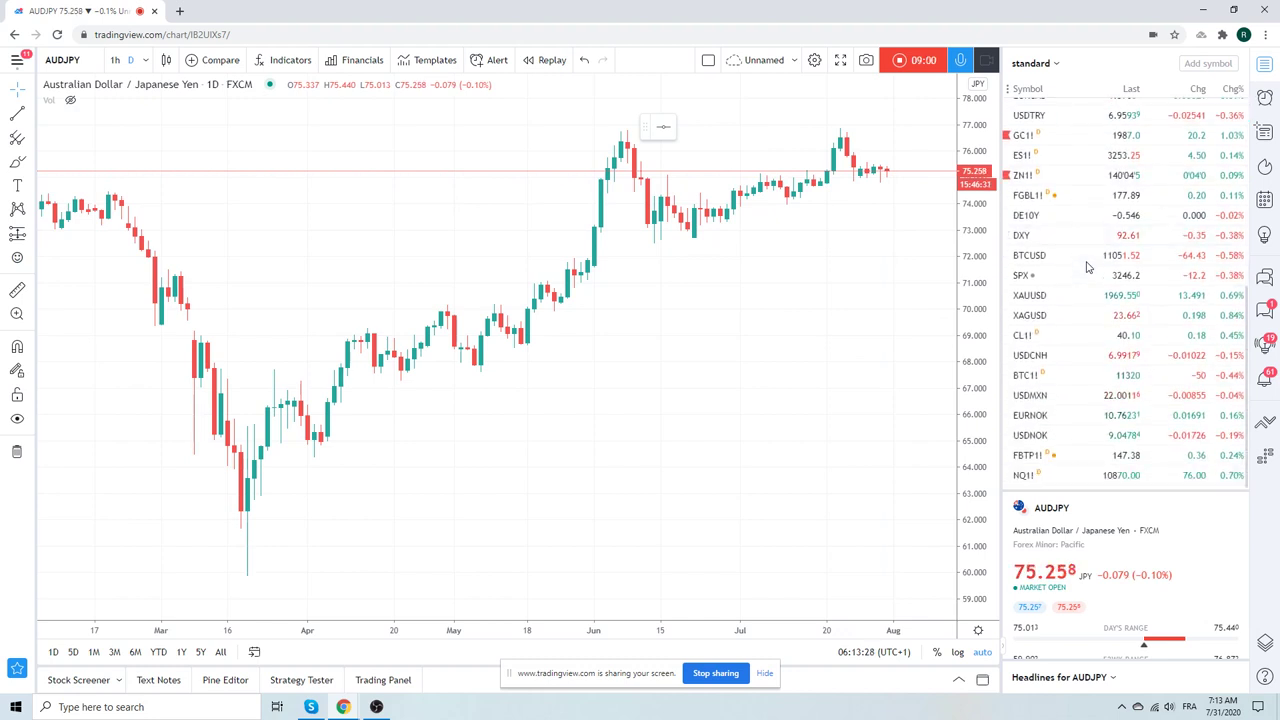
scroll(1097, 266, up, 6)
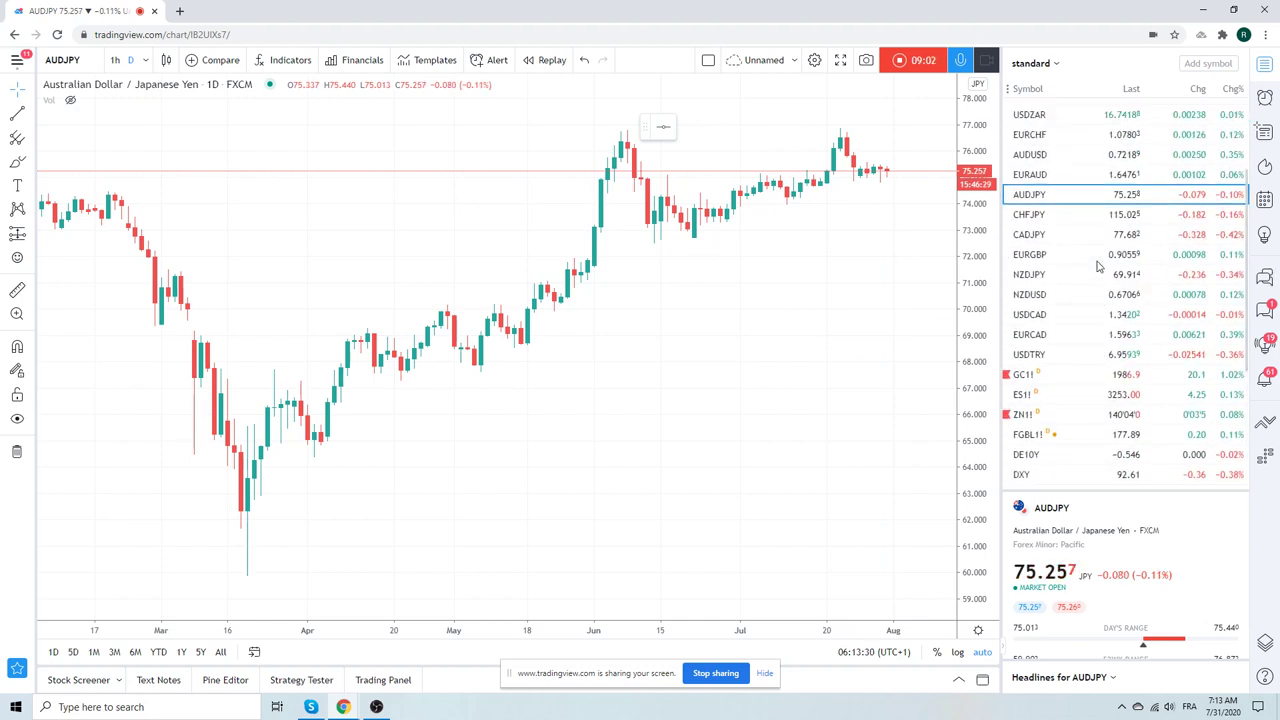
scroll(1097, 266, up, 3)
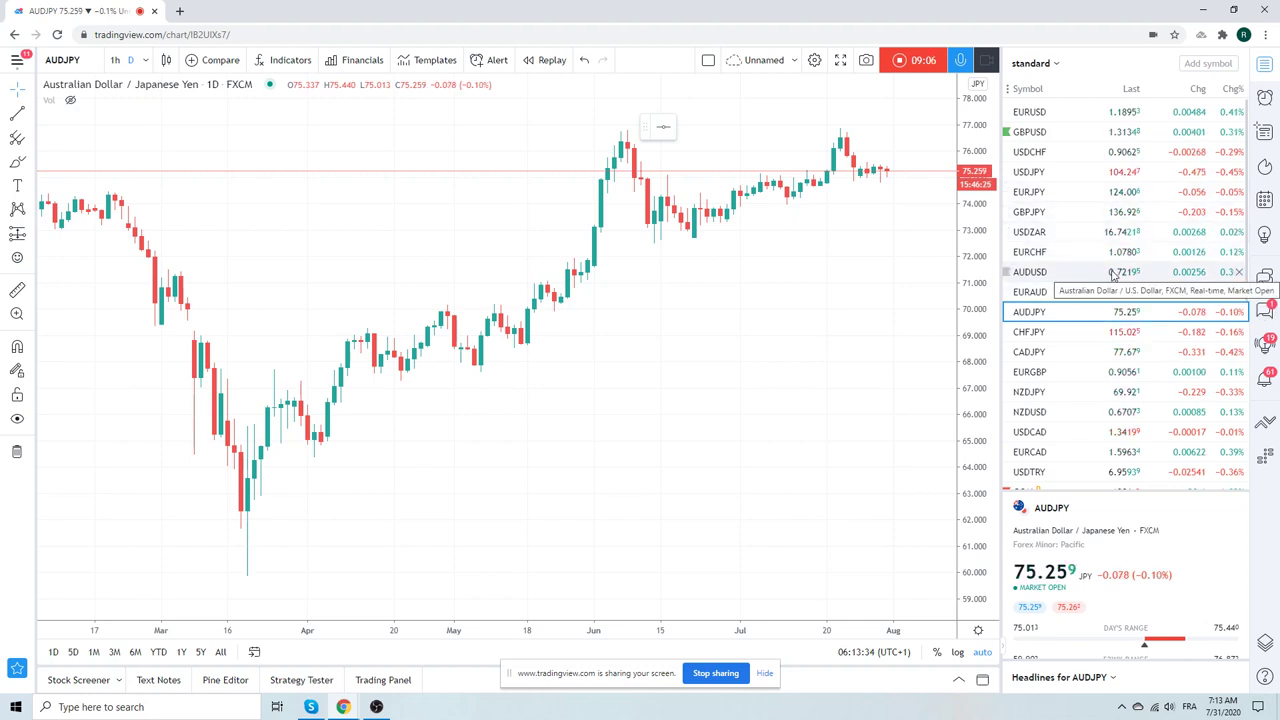
Load EURJPY and zoom its daily chart out to show history back to October 2018
click(1034, 194)
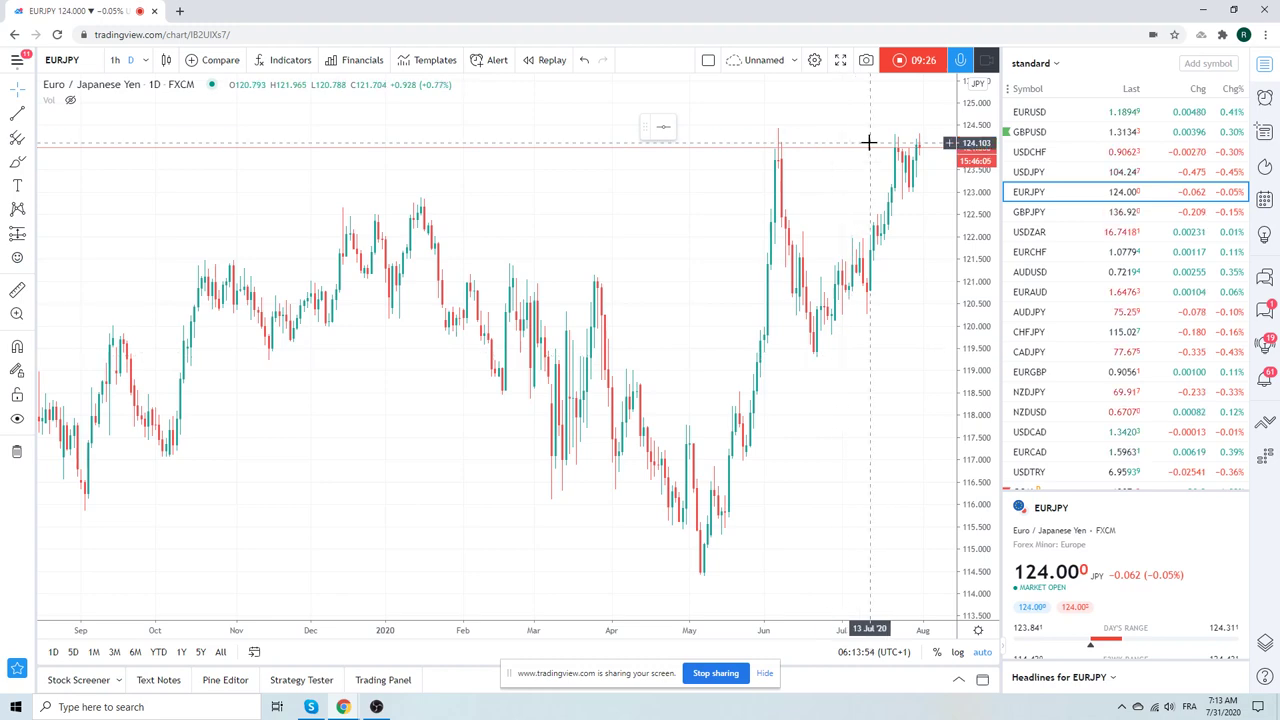
scroll(865, 128, down, 3)
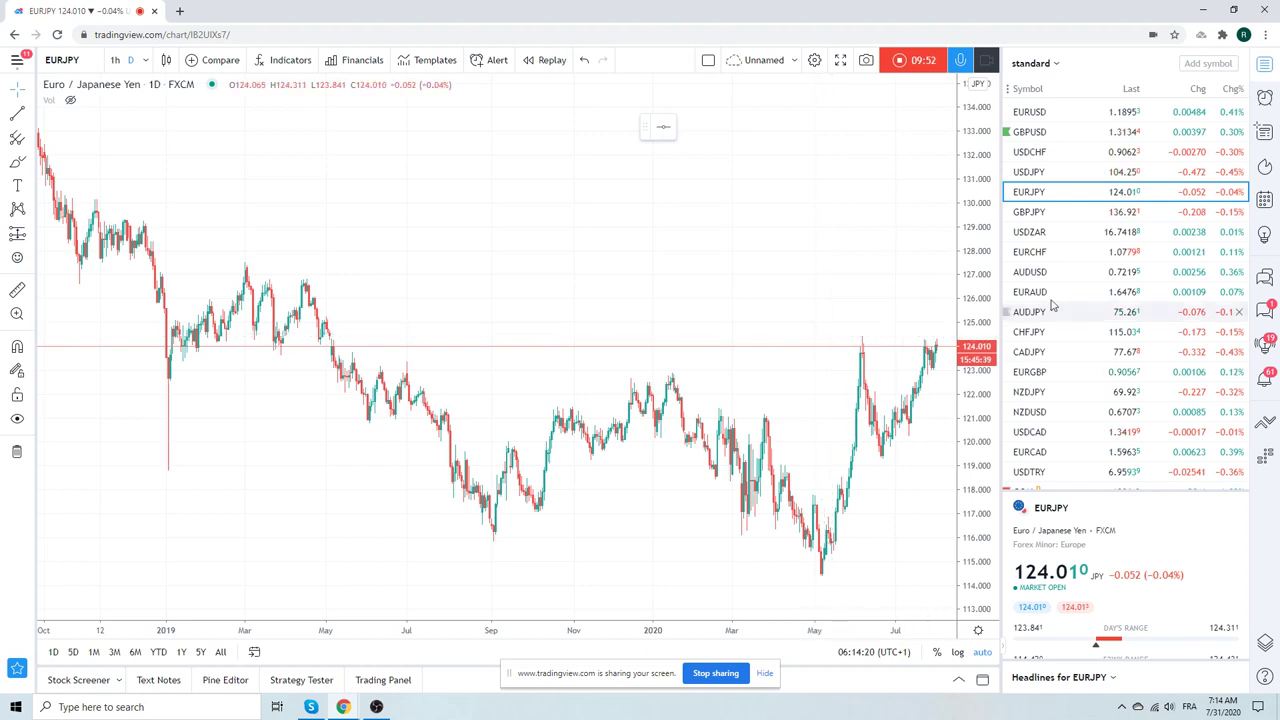
scroll(1090, 280, down, 4)
scroll(1090, 280, up, 3)
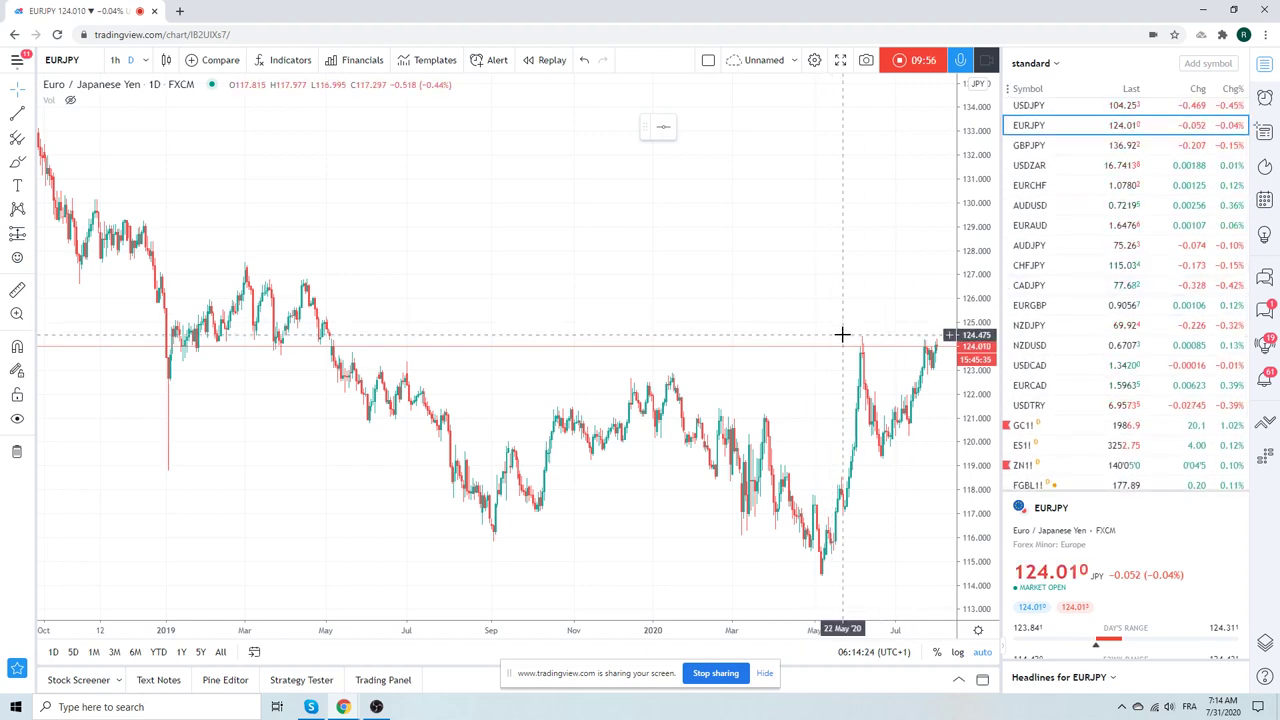
scroll(1125, 290, down, 4)
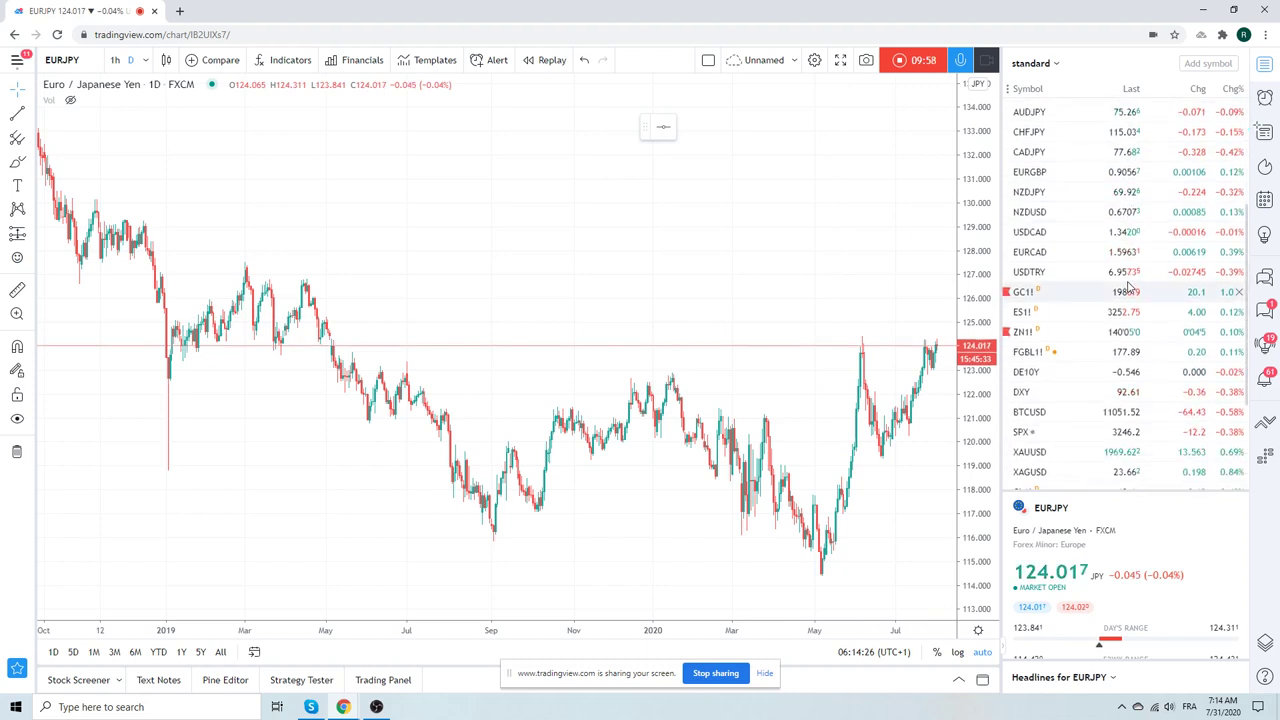
scroll(1128, 287, down, 2)
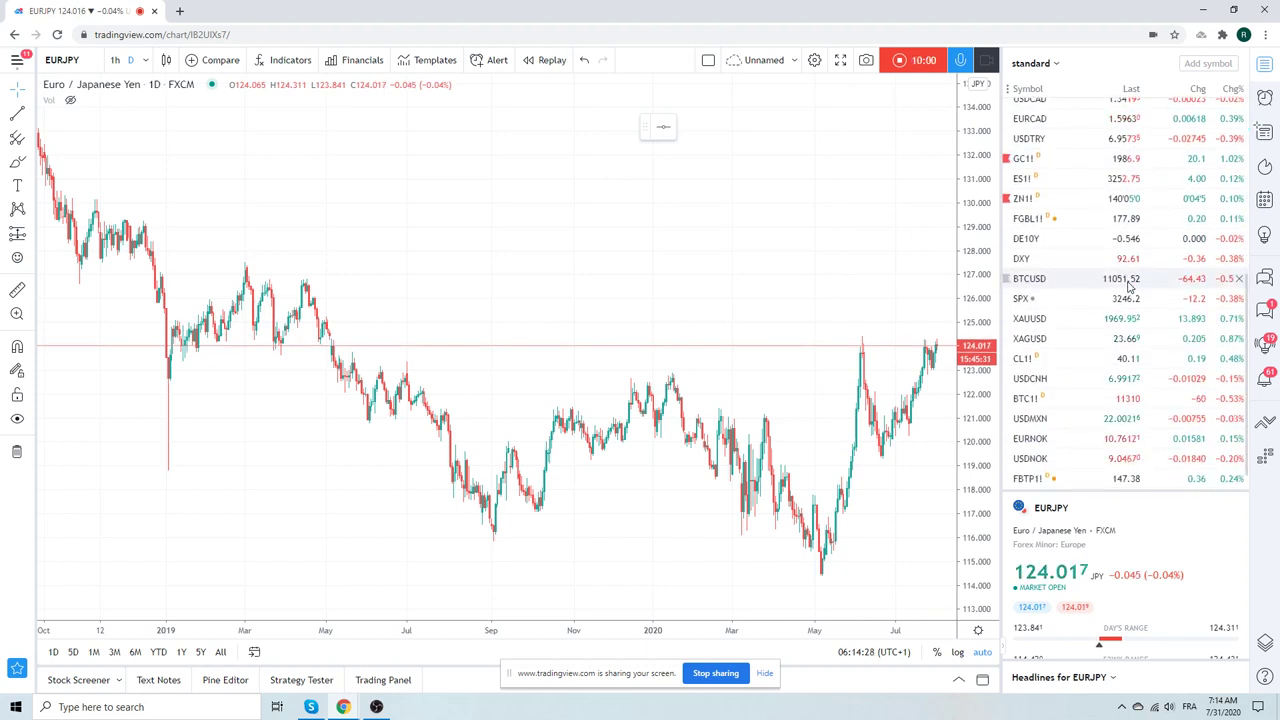